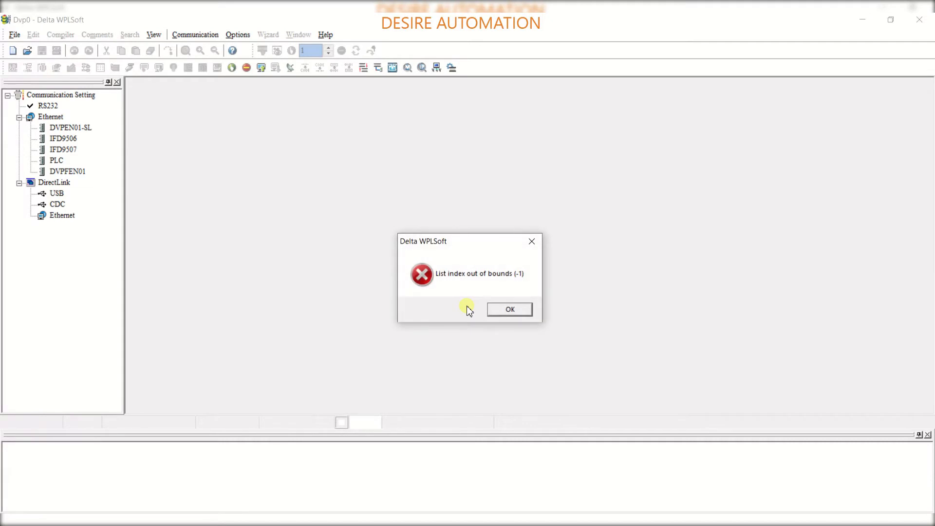
Dismiss the error message and name the new program MODBUS as both title and file name
left_click(508, 309)
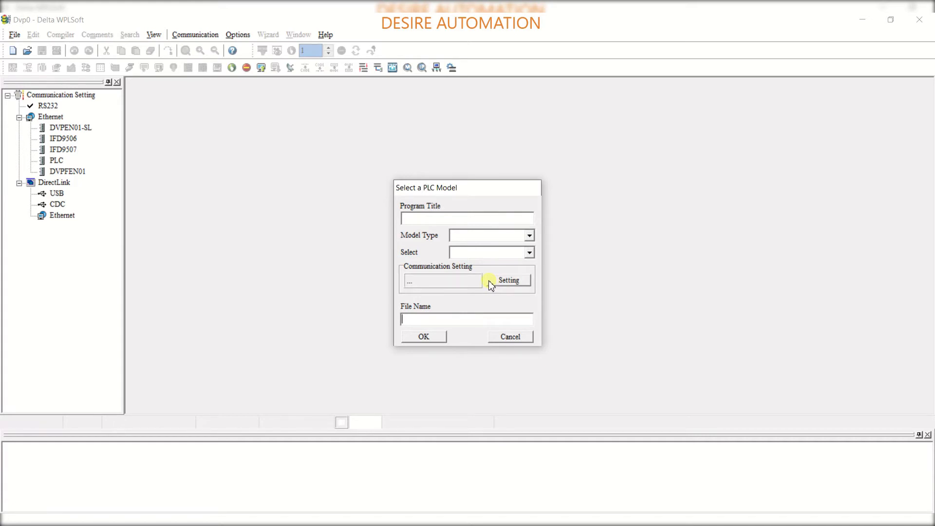
left_click(447, 219)
left_click(447, 320)
type("MODBUS")
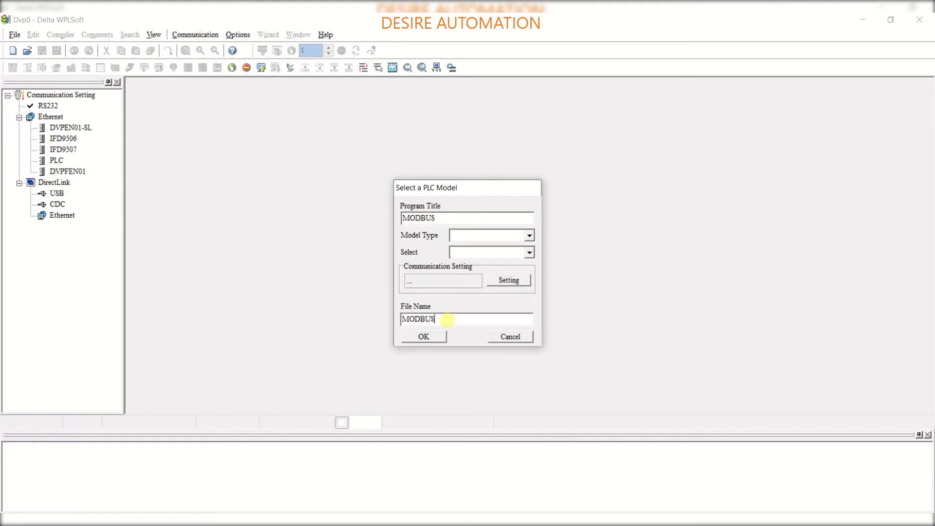
Set the model type to PLC and select the SS2 series
left_click(528, 236)
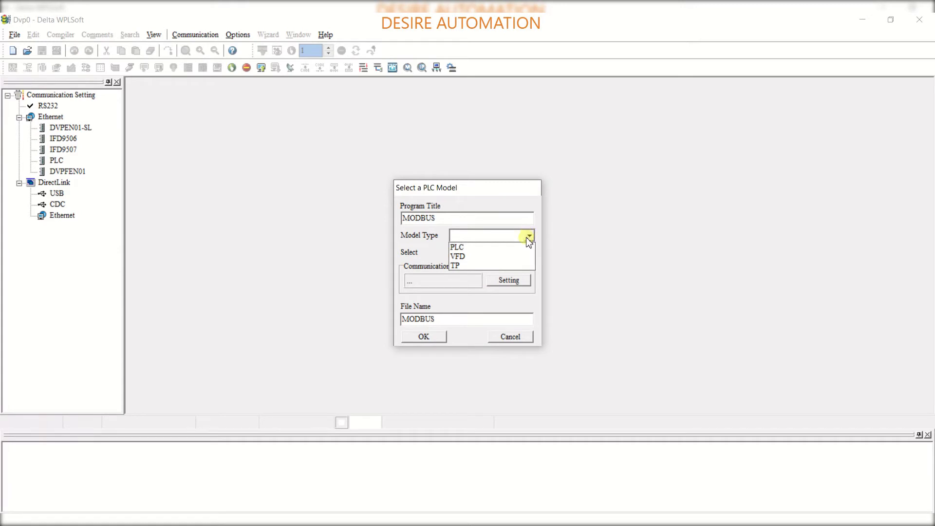
left_click(523, 247)
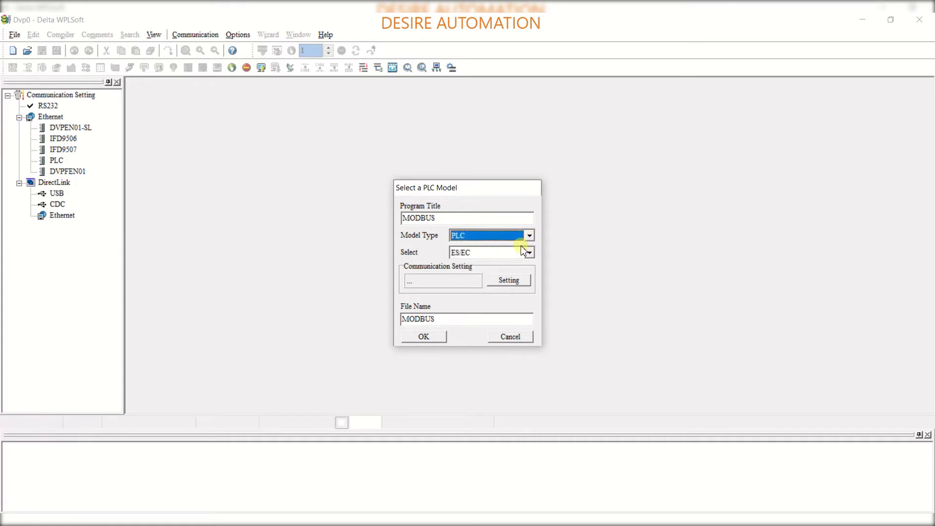
left_click(528, 252)
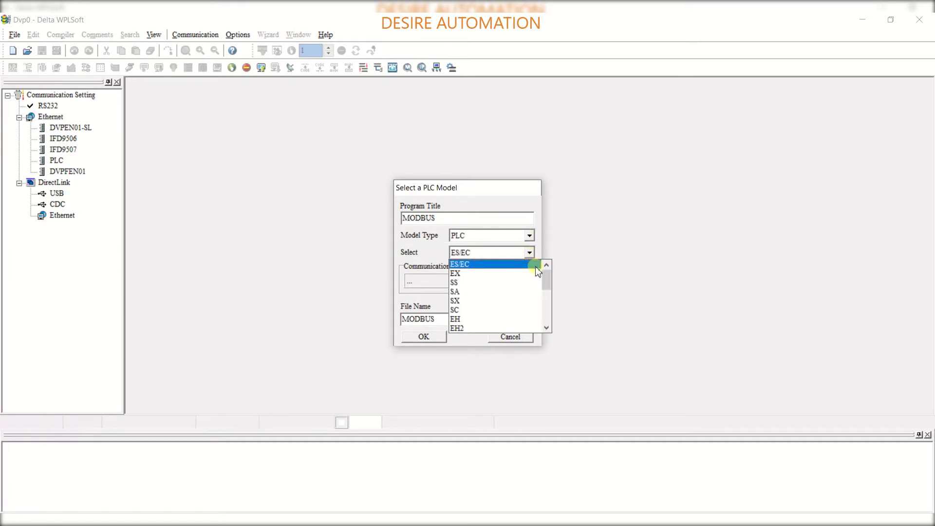
left_click_drag(546, 281, 546, 305)
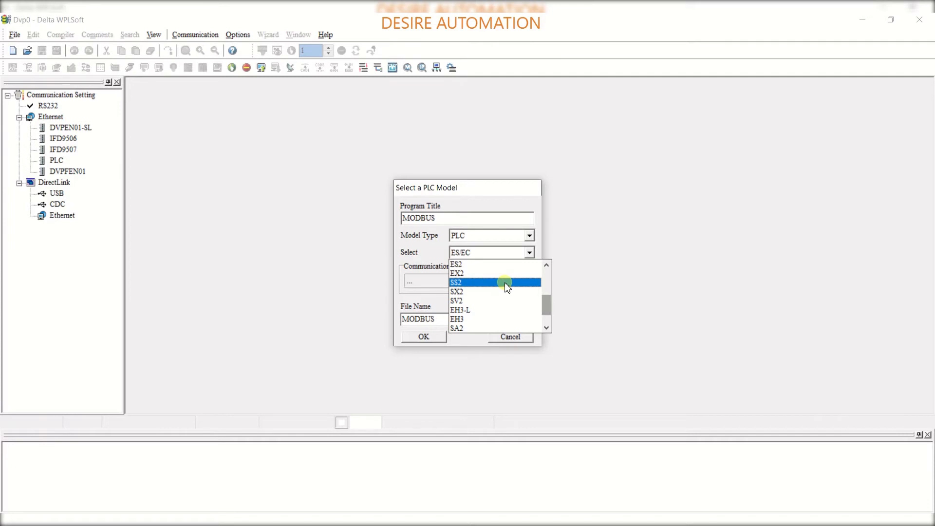
left_click(506, 283)
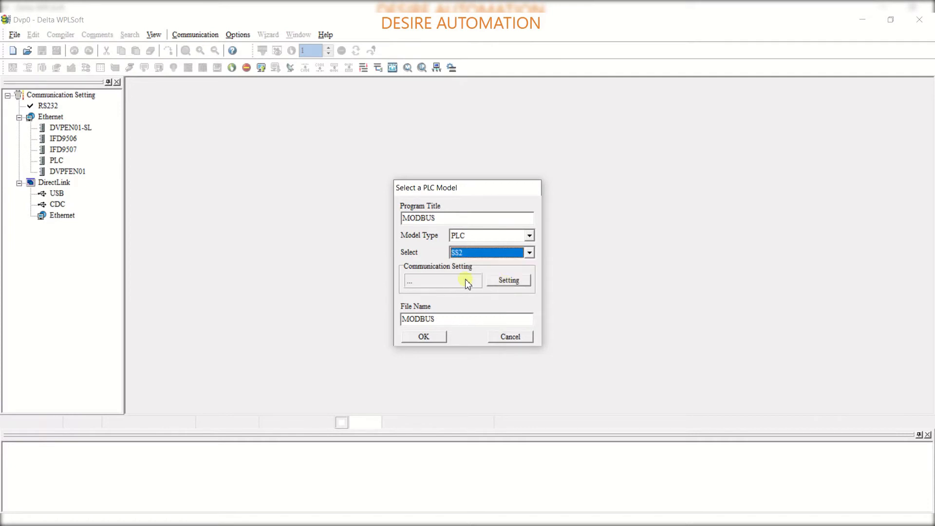
Open the communication settings and check which COM port the PLC uses under Ports in Device Manager
left_click(504, 283)
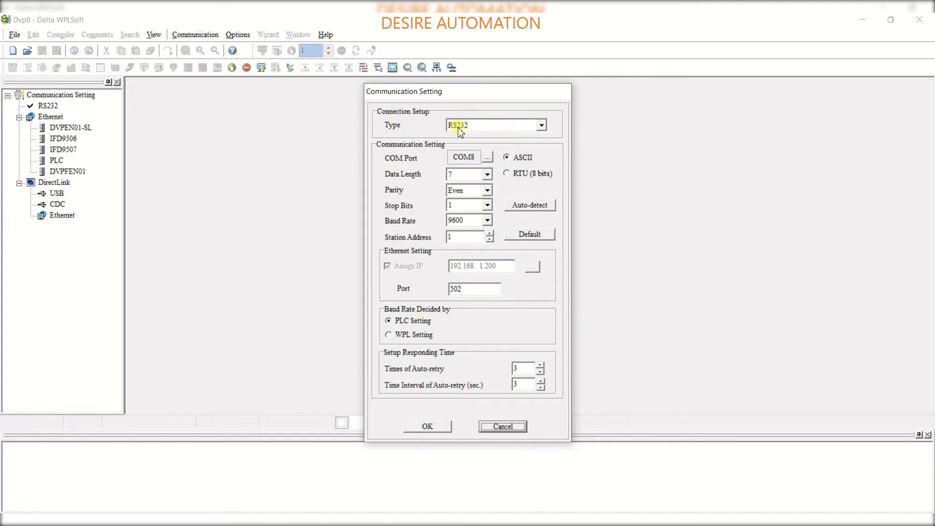
left_click(517, 126)
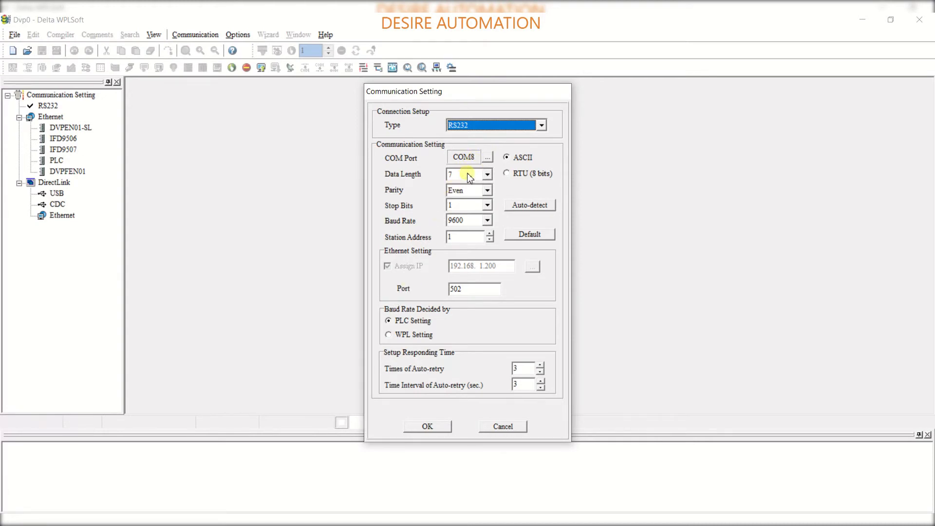
left_click(347, 522)
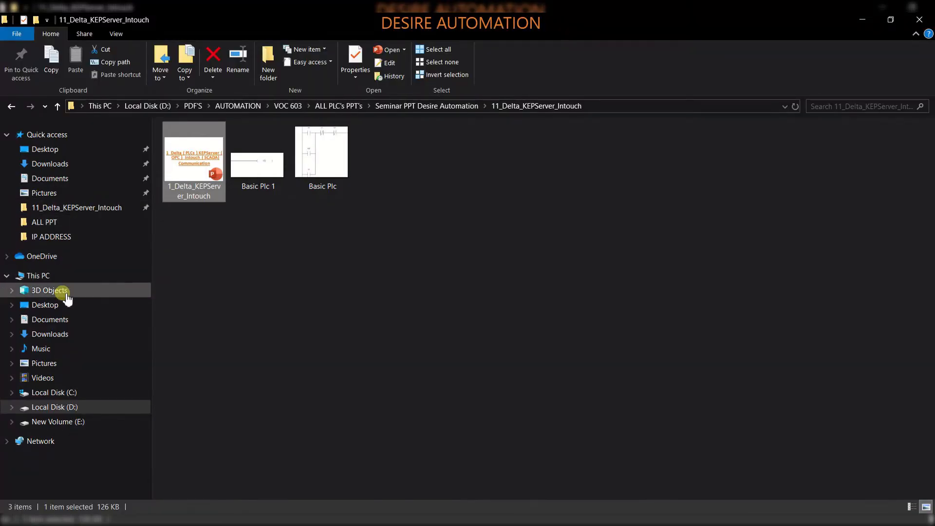
left_click(63, 274)
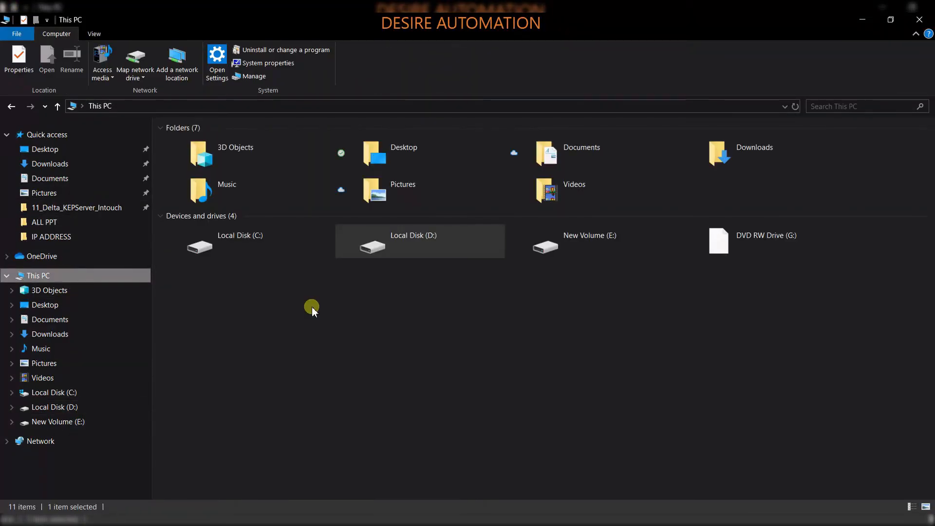
right_click(511, 367)
left_click(535, 482)
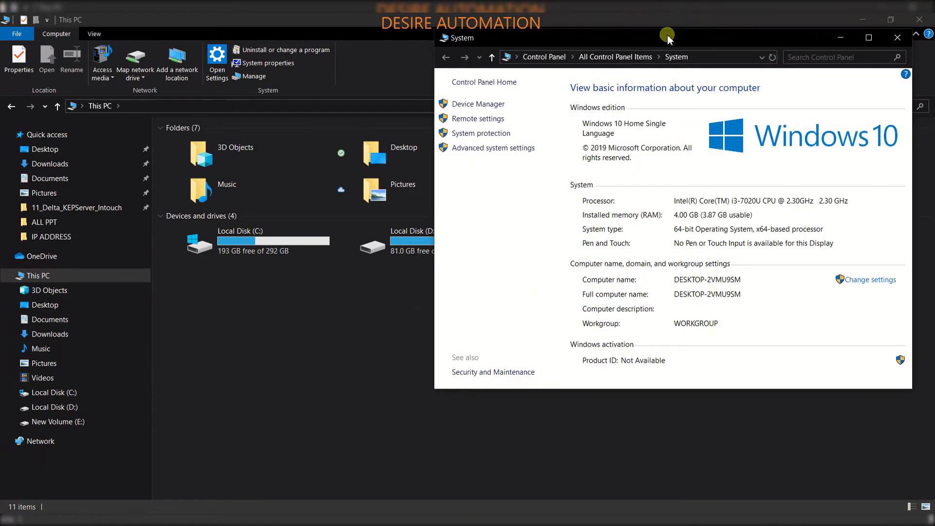
double_click(668, 39)
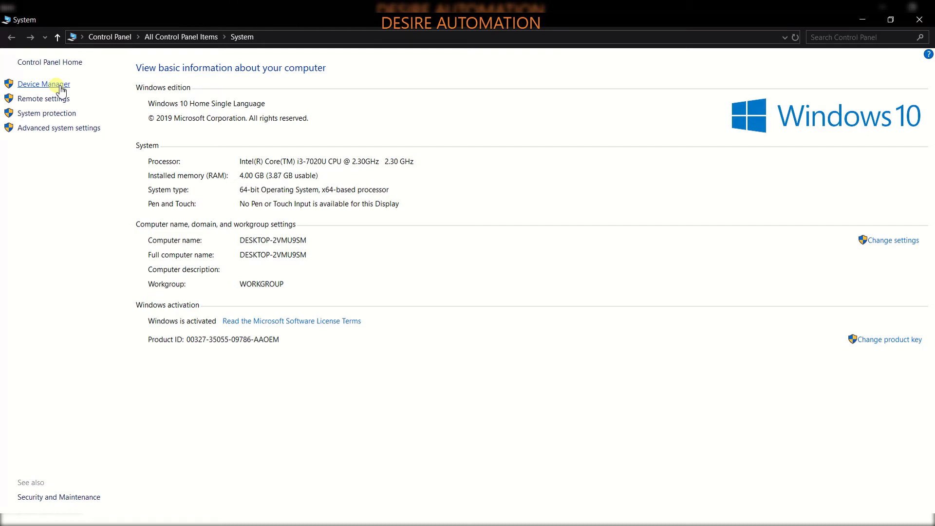
left_click(60, 86)
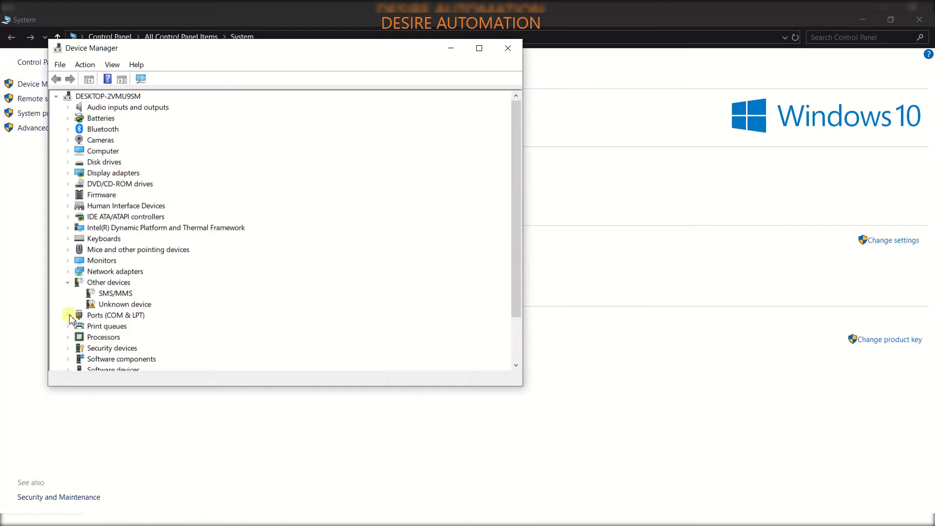
left_click(67, 282)
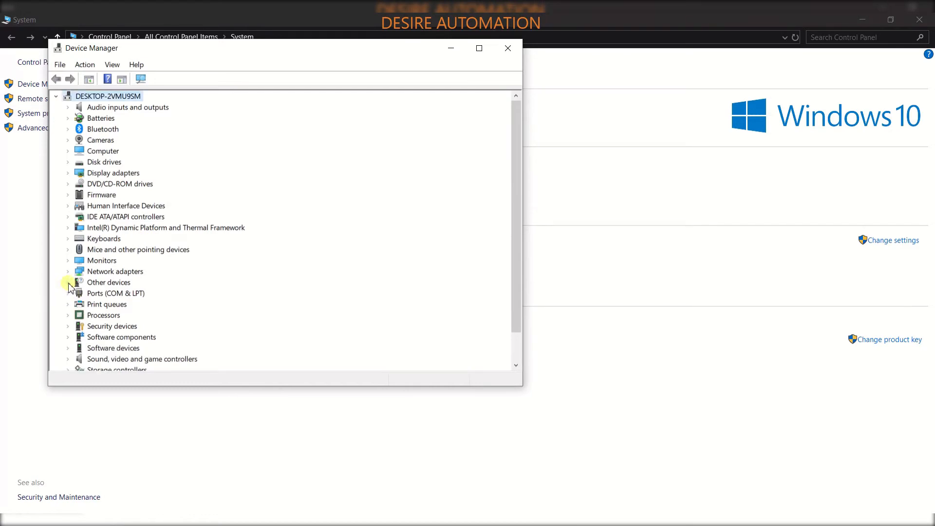
left_click(68, 294)
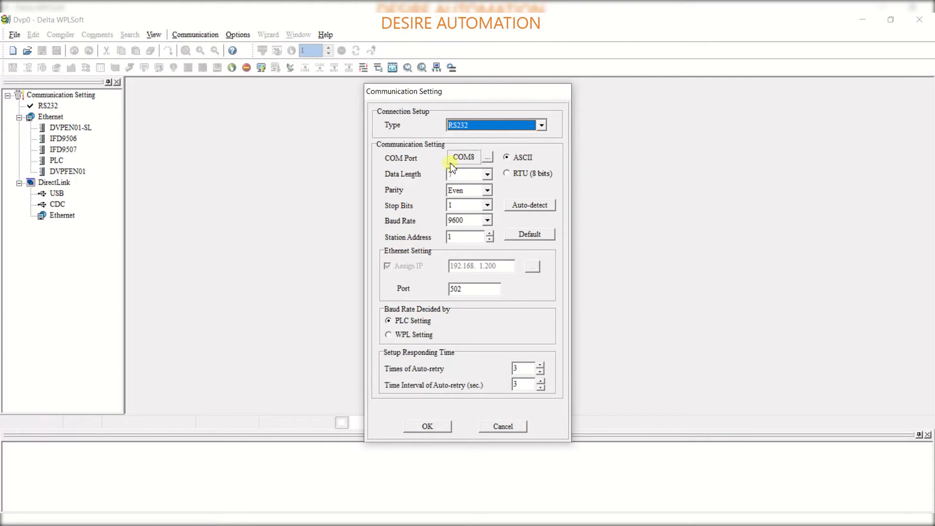
Auto-detect the PLC connection, apply the communication settings and create the program
left_click(521, 206)
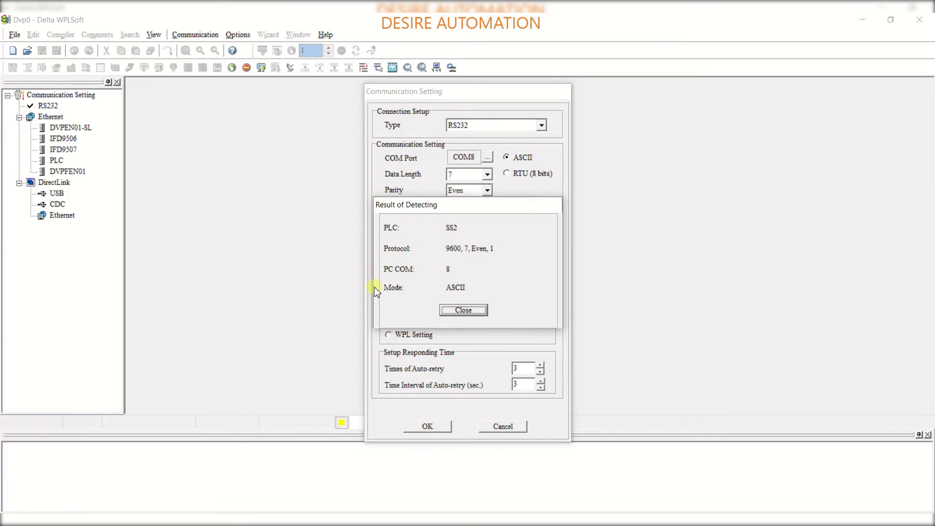
left_click(453, 310)
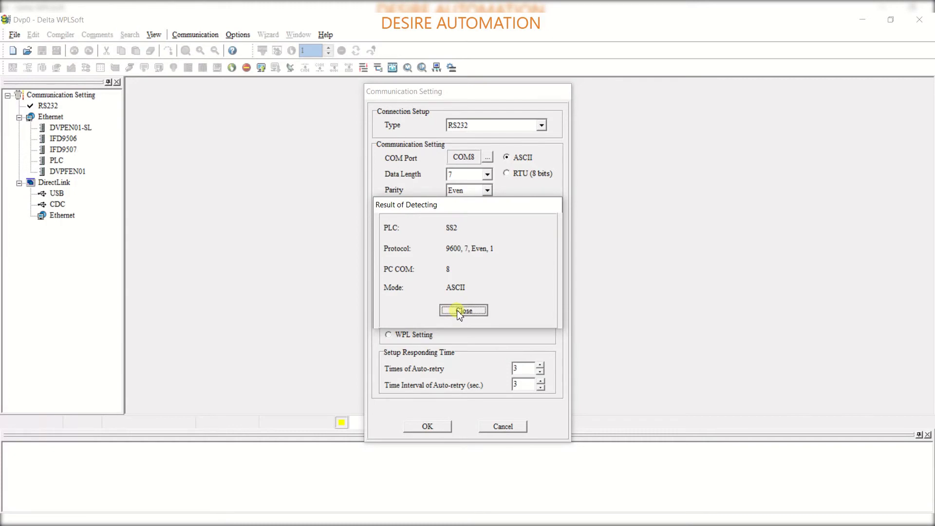
left_click(429, 427)
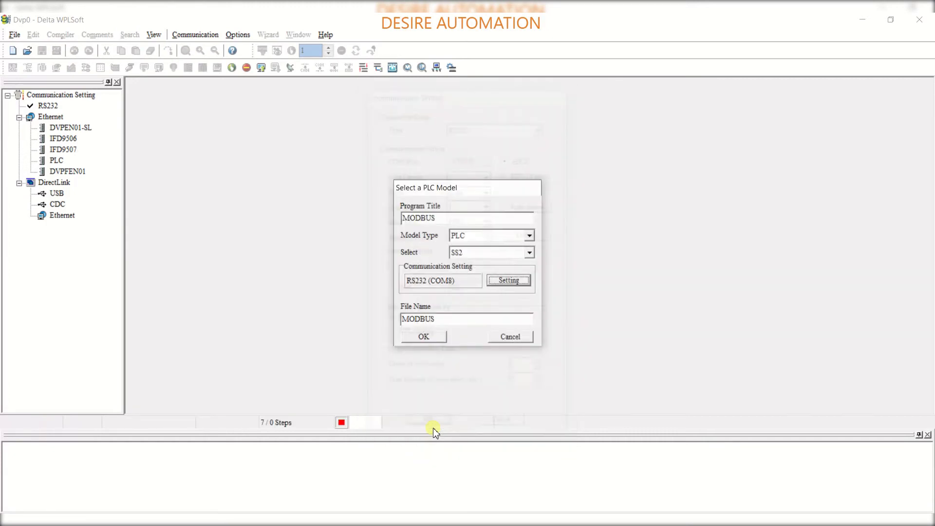
left_click(422, 335)
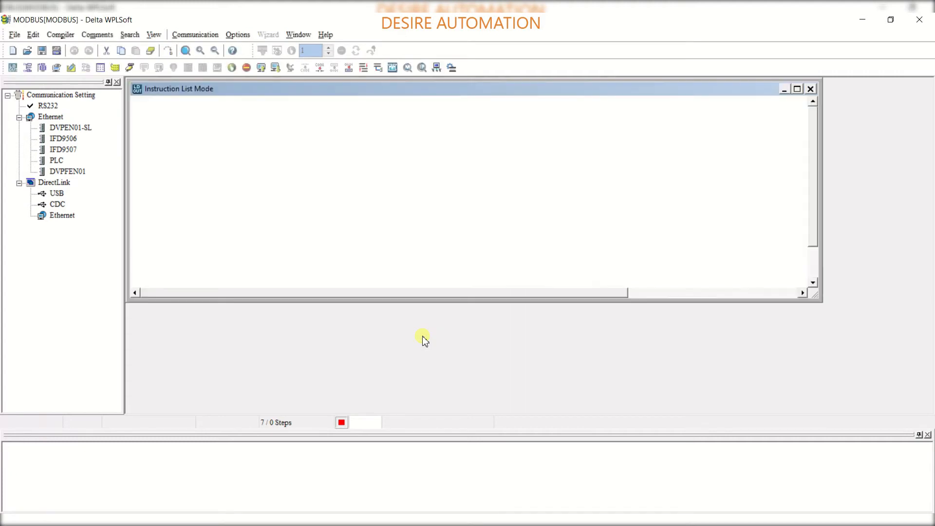
Switch to ladder diagram mode and insert a normally open contact X0 at the start of the first rung
double_click(445, 119)
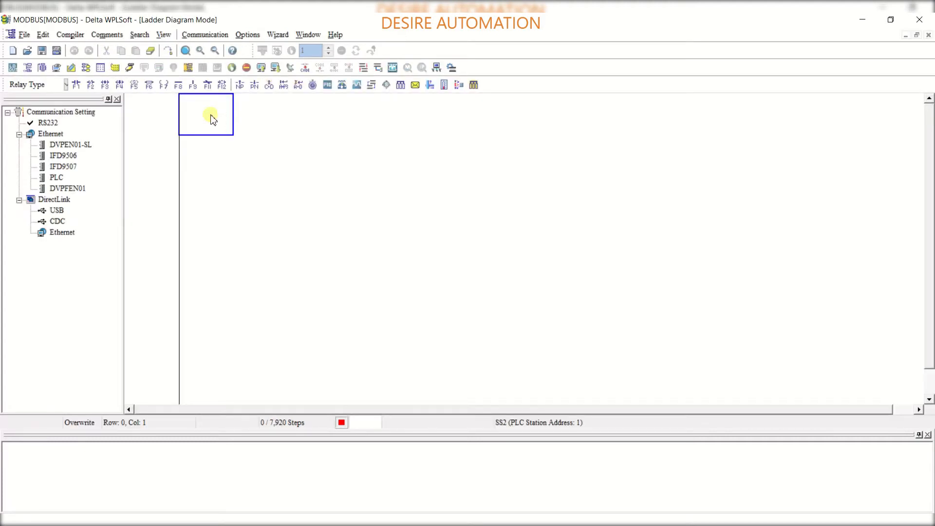
left_click(76, 86)
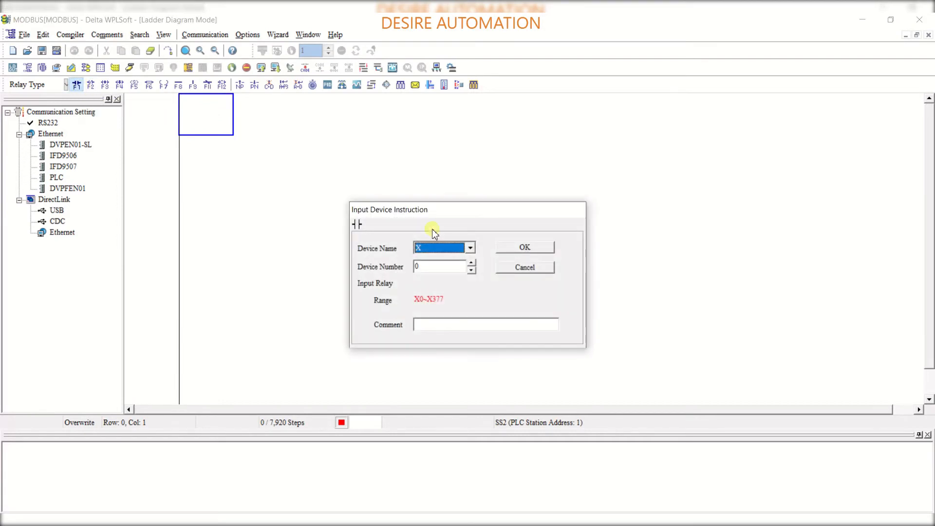
left_click(512, 247)
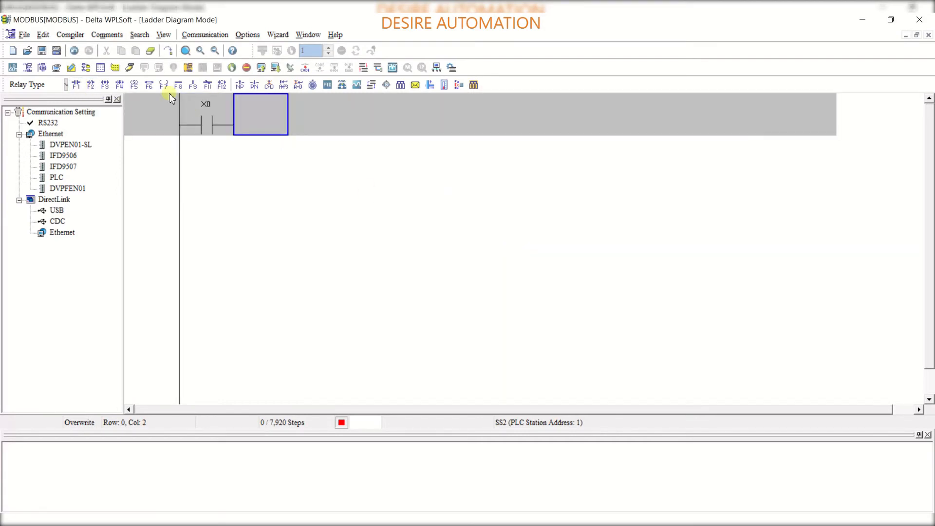
Add a normally closed contact X1 after X0
left_click(91, 85)
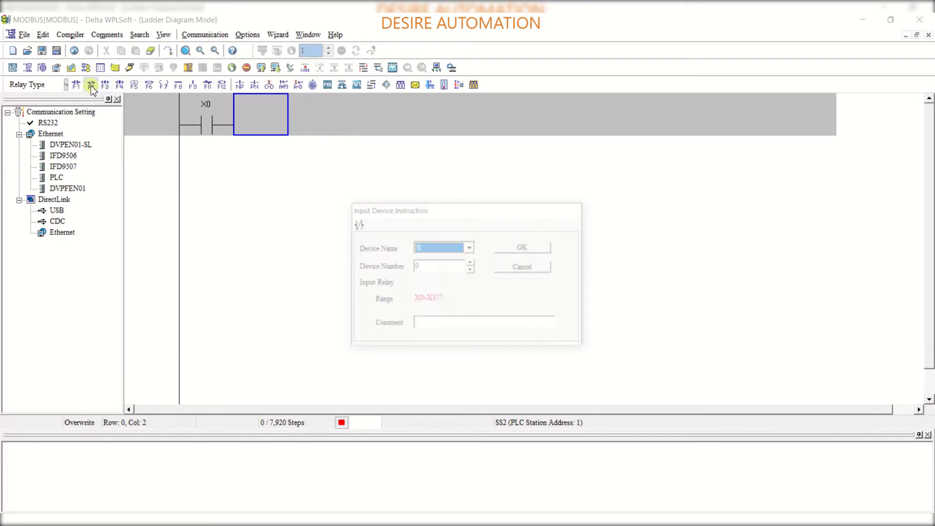
left_click(471, 263)
left_click(515, 250)
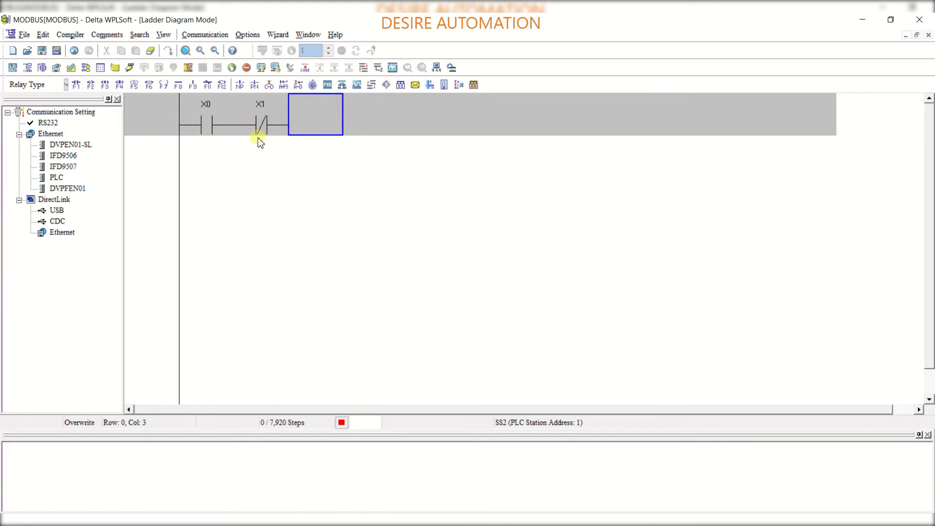
Add a normally closed internal relay contact M1 after X1
left_click(89, 84)
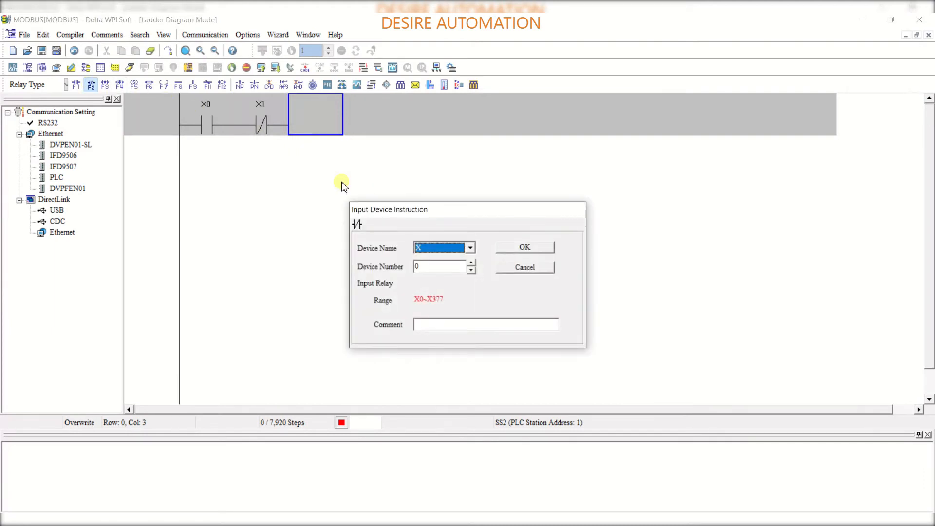
left_click(471, 249)
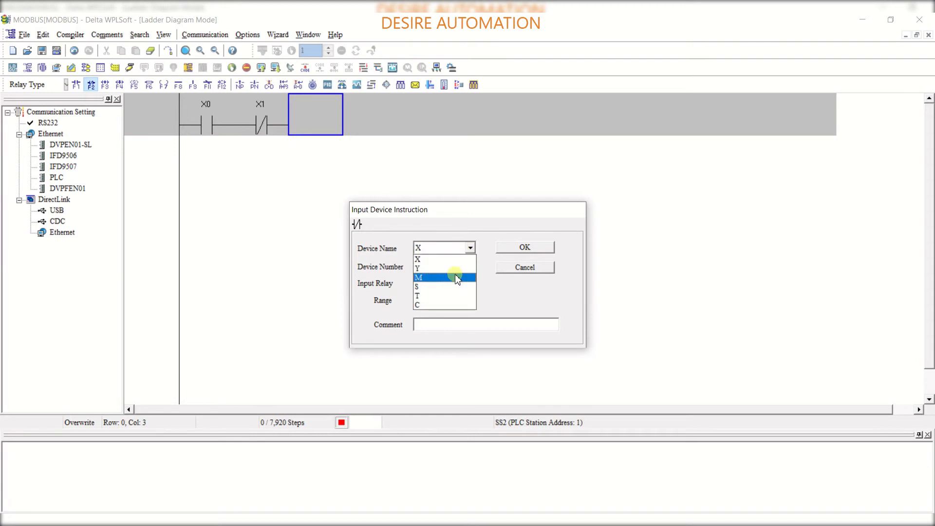
left_click(457, 278)
left_click(471, 263)
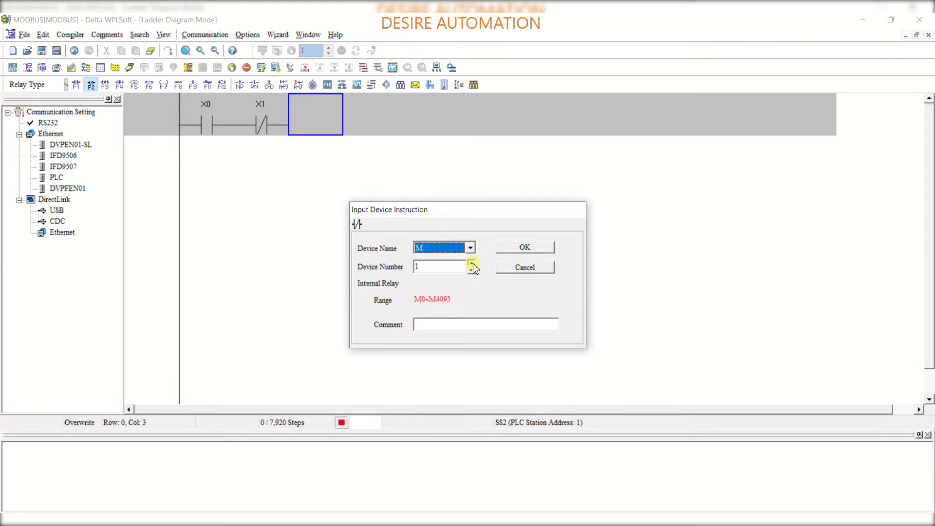
left_click(509, 252)
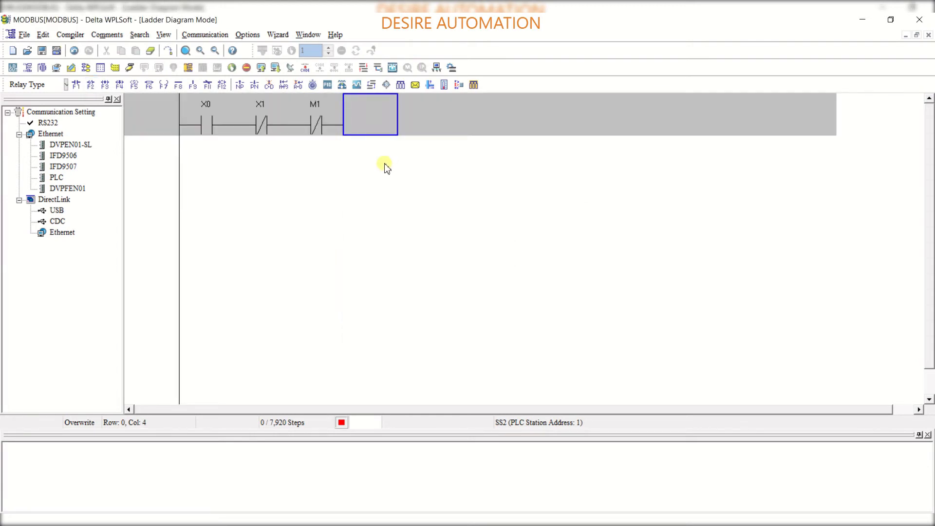
Place an output coil Y0 at the end of the first rung
left_click(165, 86)
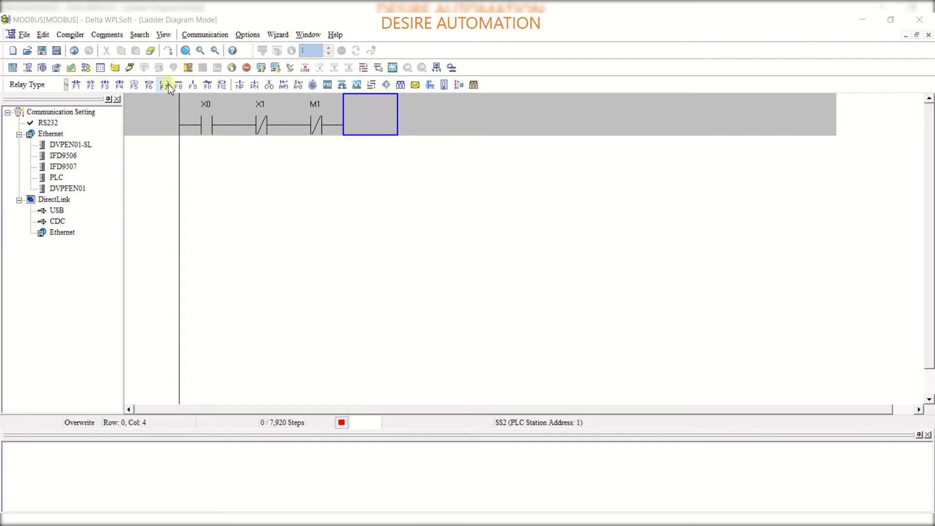
left_click(514, 248)
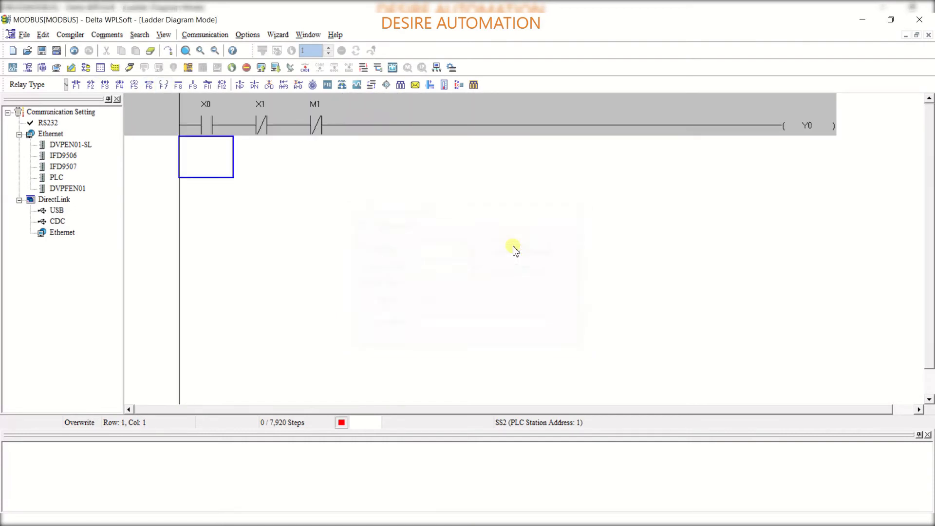
Insert a normally open internal relay contact M0 at the start of the second rung
left_click(77, 85)
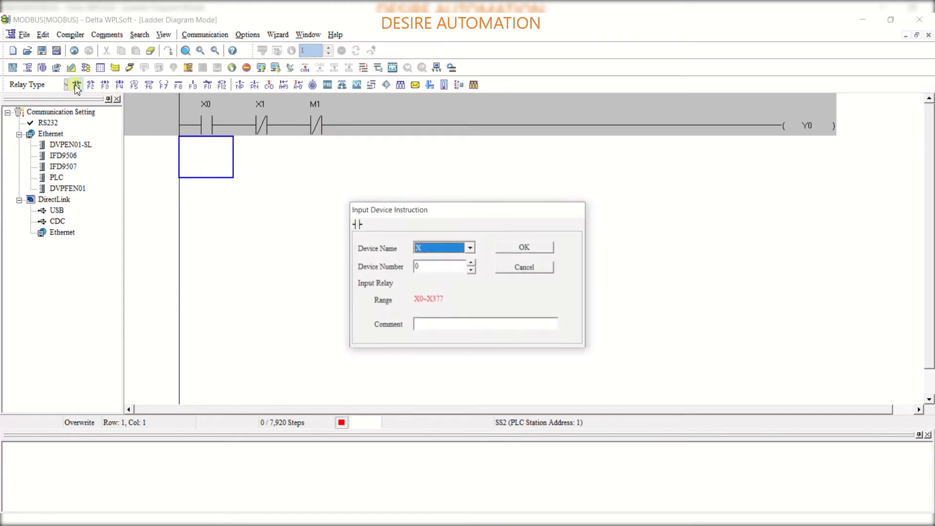
left_click(470, 248)
left_click(454, 284)
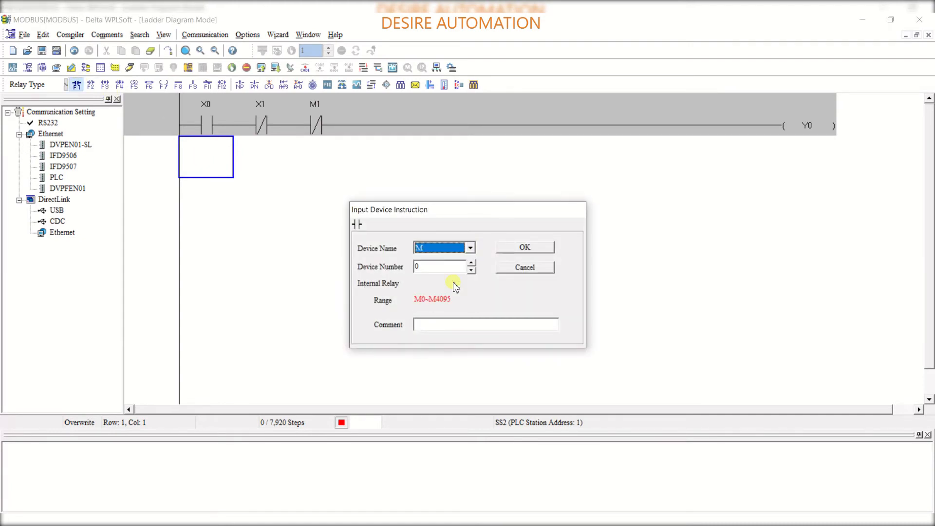
left_click(507, 249)
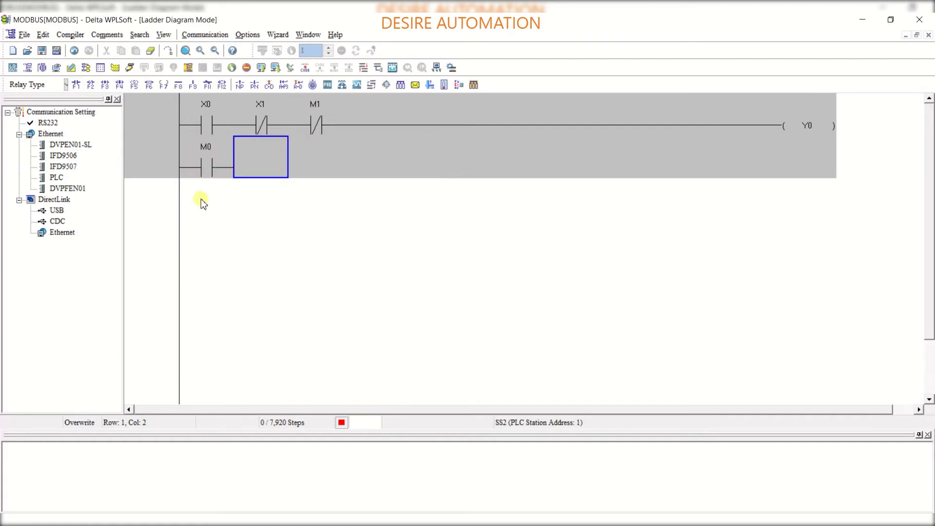
Draw a vertical line joining the M0 branch in parallel with contact X0 on the first rung
left_click(233, 125)
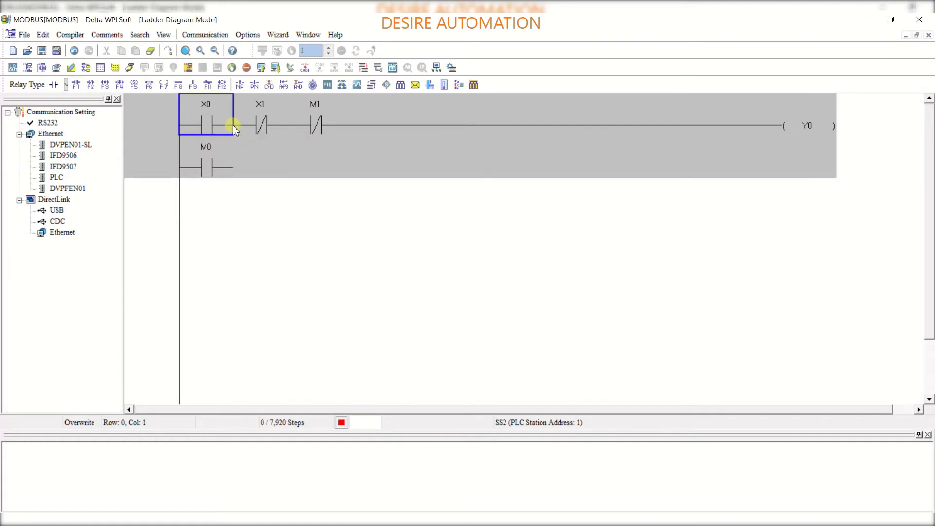
left_click(241, 125)
left_click(191, 85)
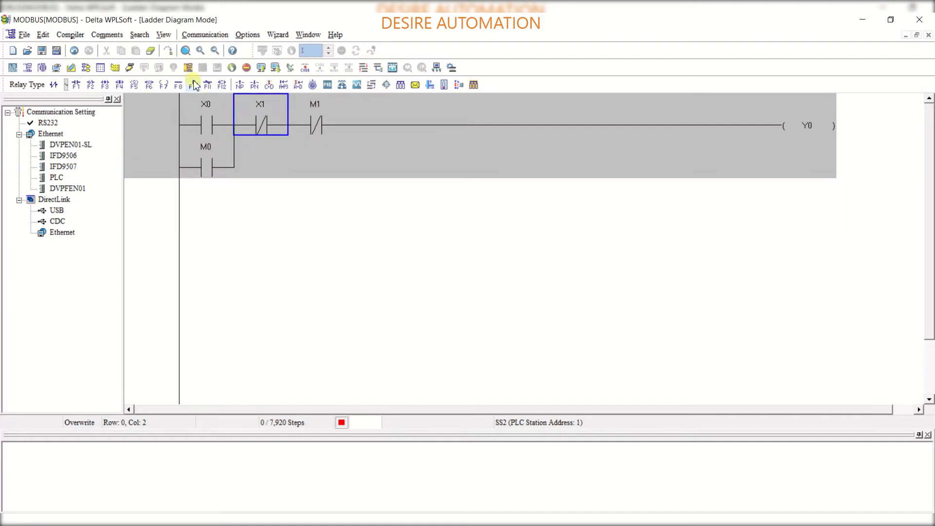
Add a normally open Y0 contact on the third row and connect it in parallel with the M0 branch
left_click(202, 195)
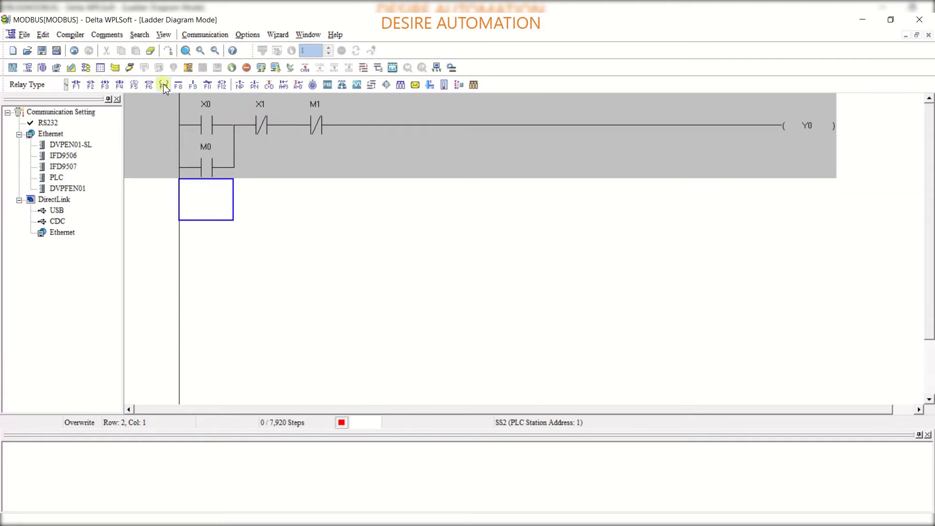
left_click(80, 85)
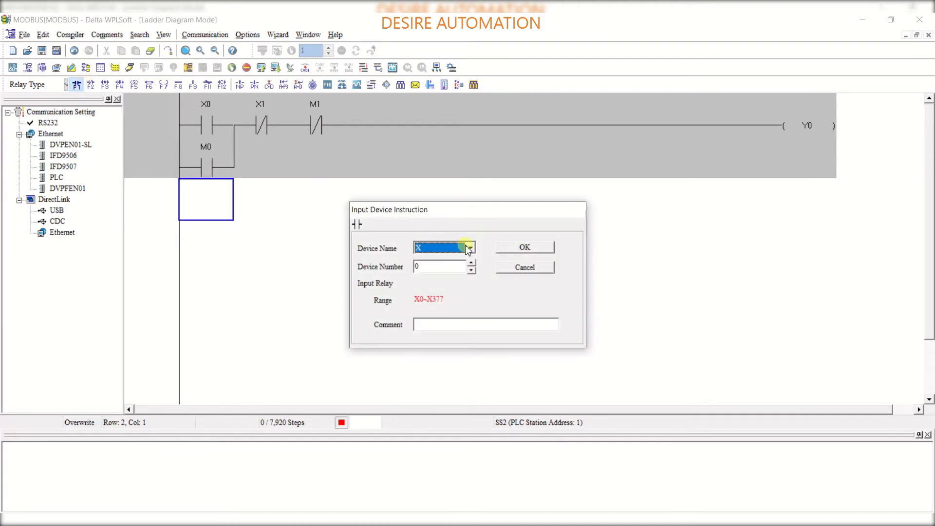
left_click(469, 248)
left_click(449, 269)
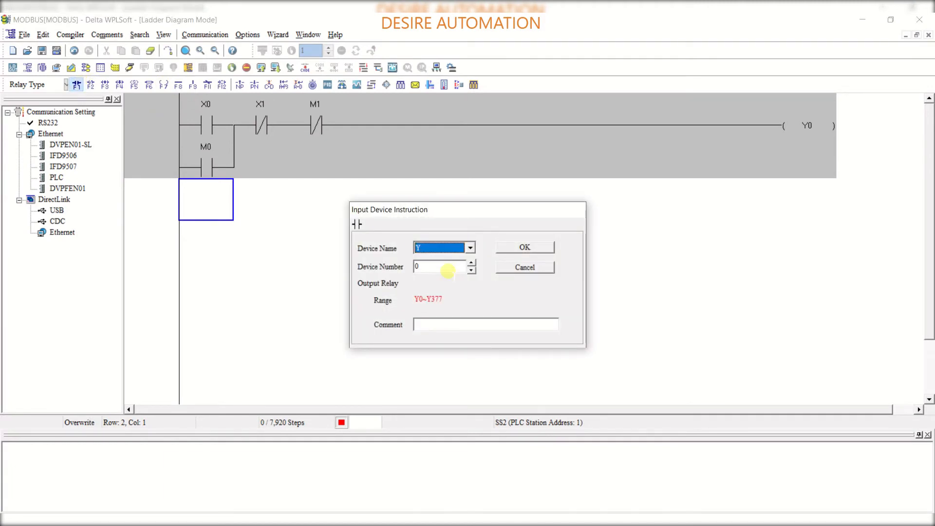
left_click(514, 250)
left_click(229, 166)
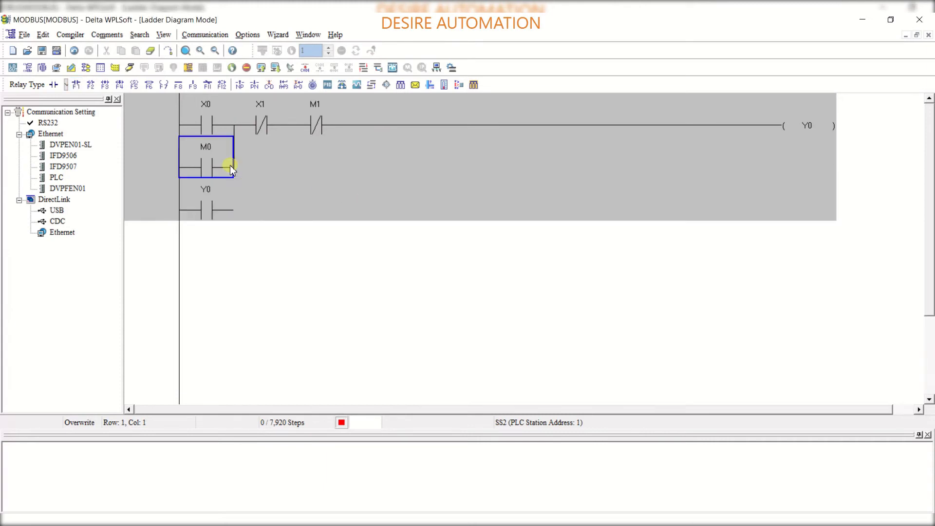
left_click(237, 165)
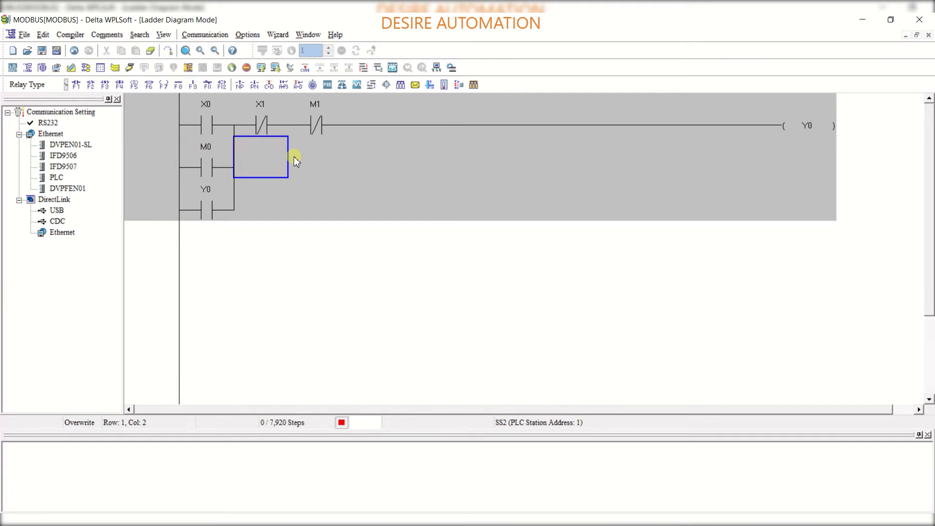
Compile the ladder program and switch to online monitoring mode
left_click(130, 67)
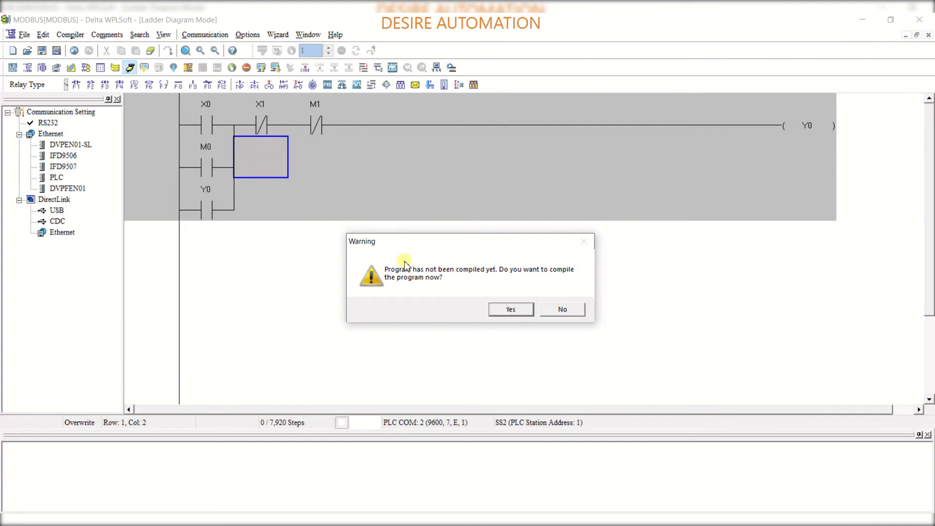
left_click(511, 309)
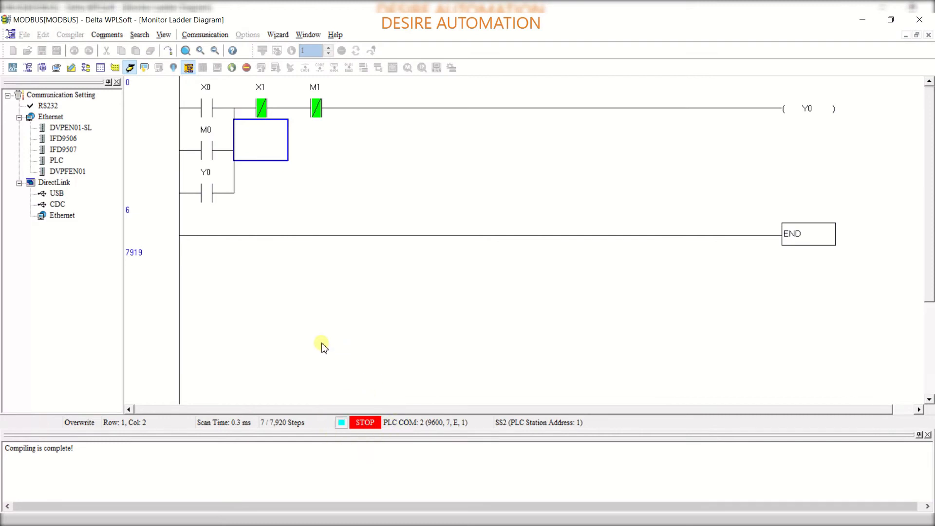
Set the PLC to RUN mode, confirming the prompt, and leave online mode
left_click(234, 72)
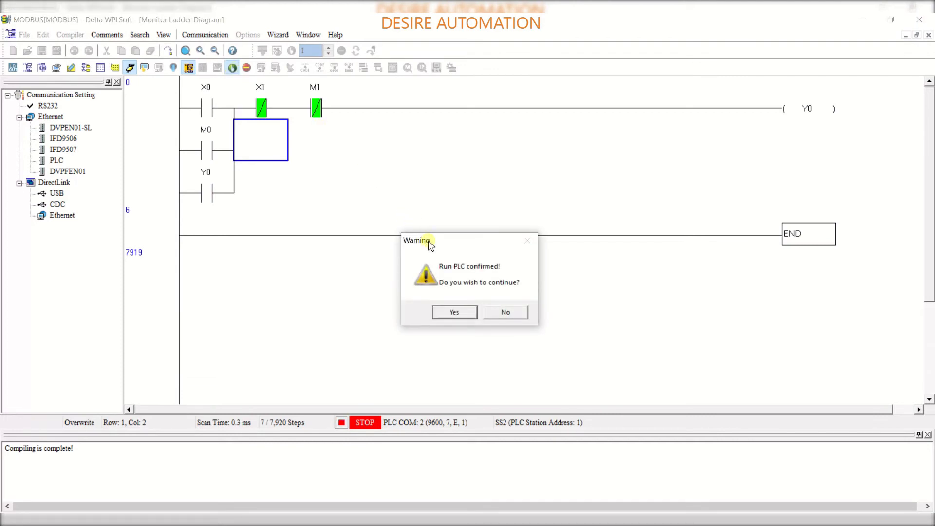
left_click(454, 312)
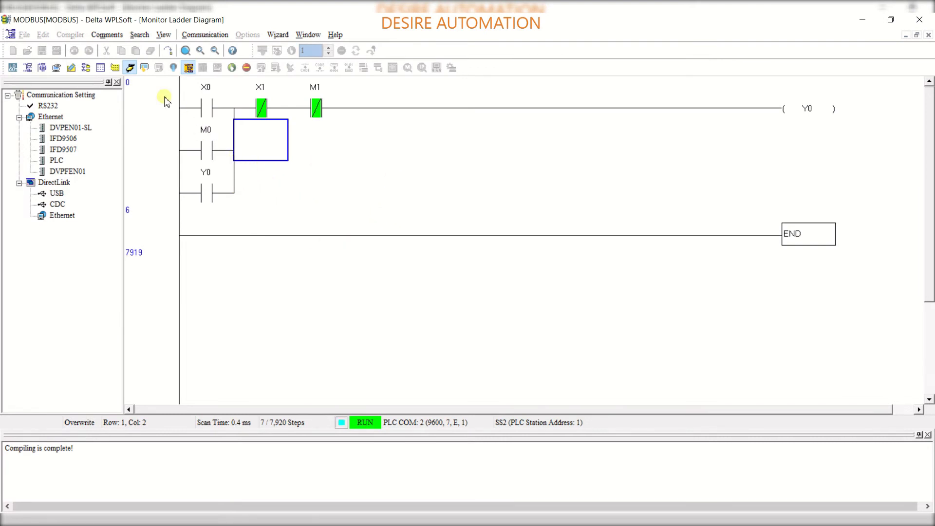
left_click(130, 68)
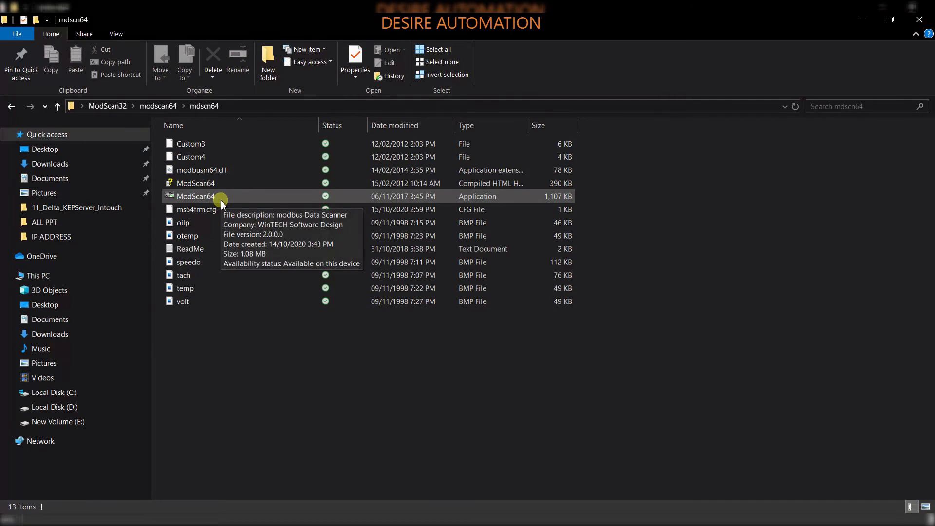
Switch to File Explorer, launch ModScan64 and dismiss its registration and reminder dialogs
double_click(221, 198)
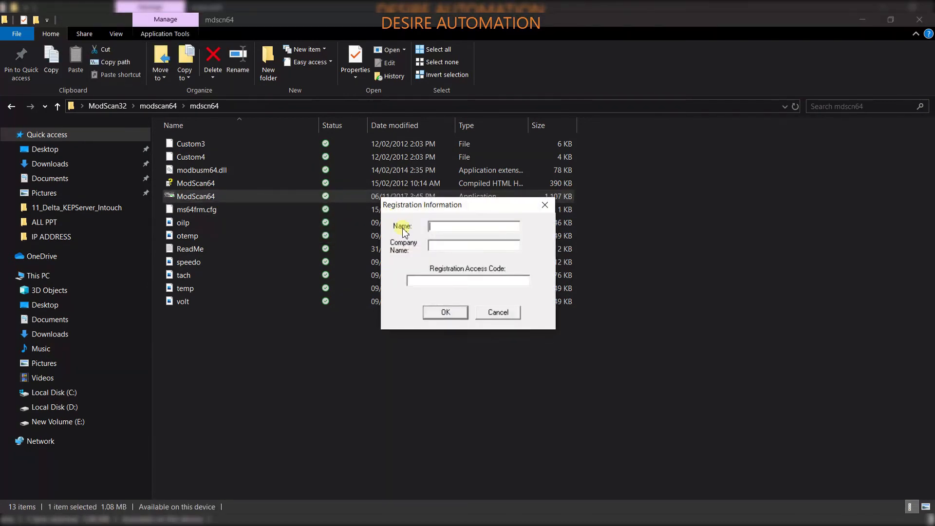
left_click(452, 313)
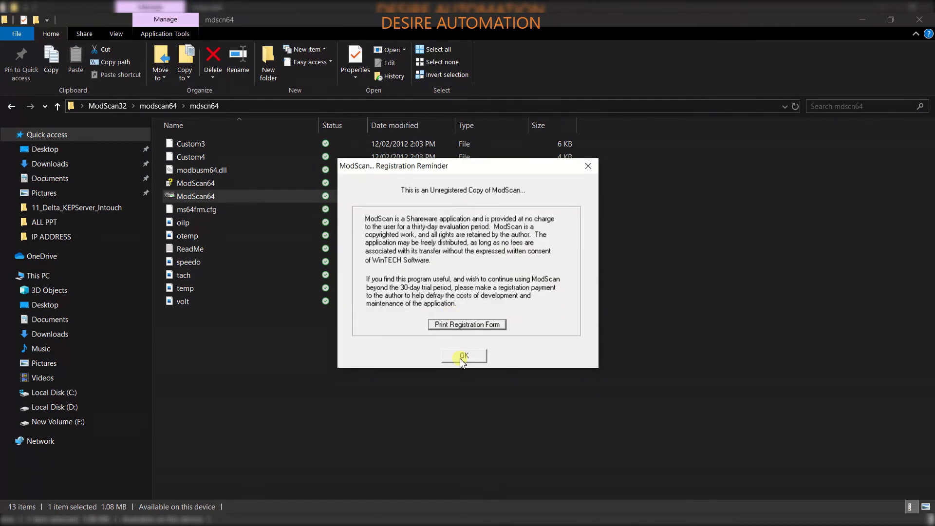
left_click(462, 358)
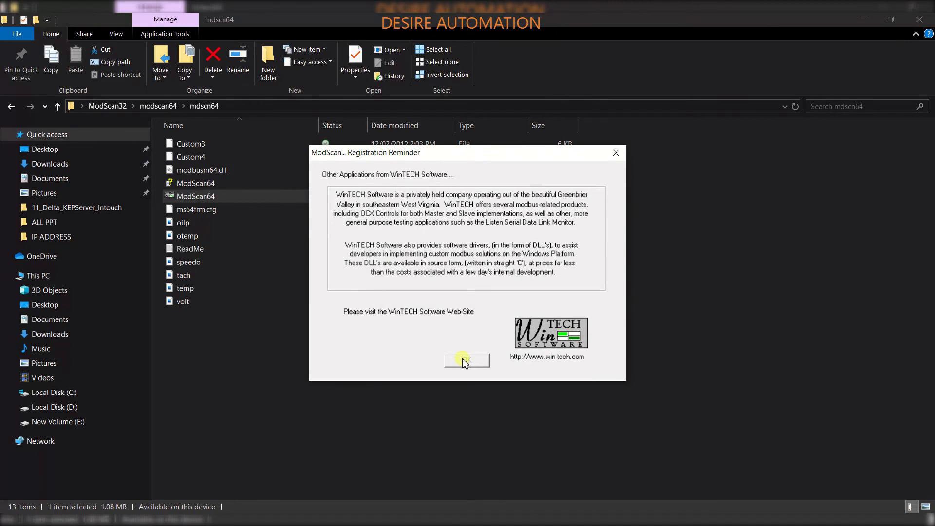
left_click(465, 360)
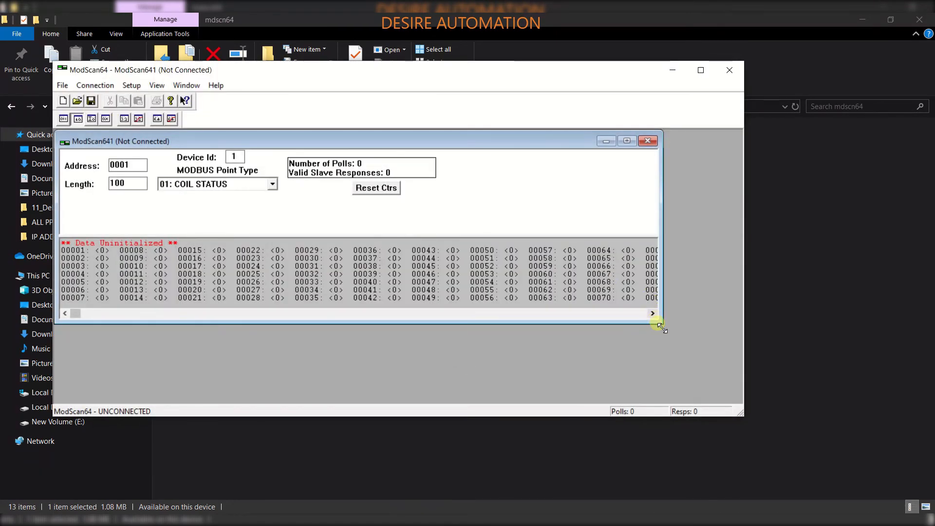
Enlarge the scan window, open the connection details and set the word length to 7
left_click_drag(662, 323, 739, 403)
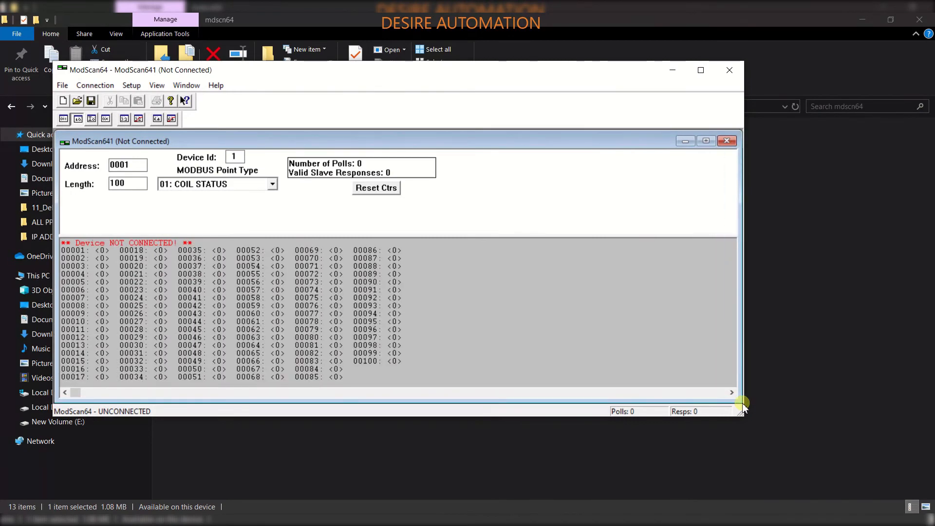
left_click(95, 85)
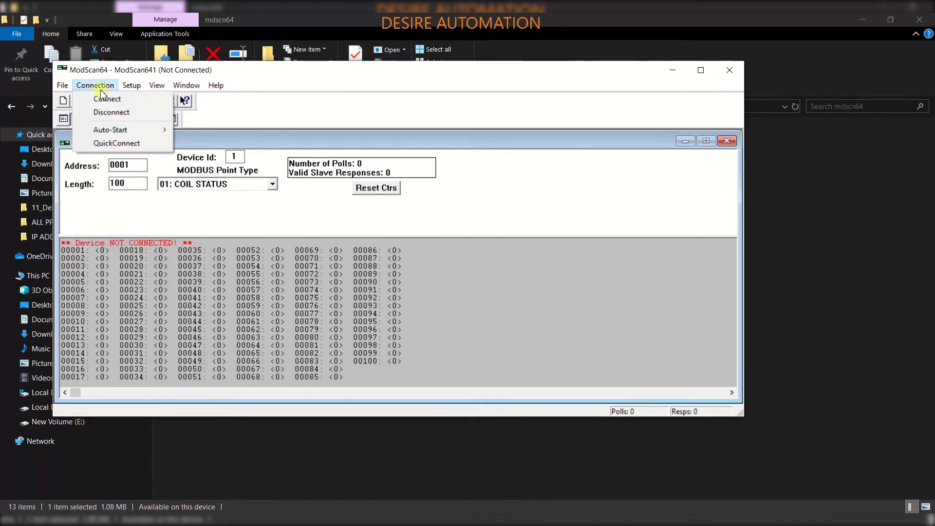
left_click(107, 98)
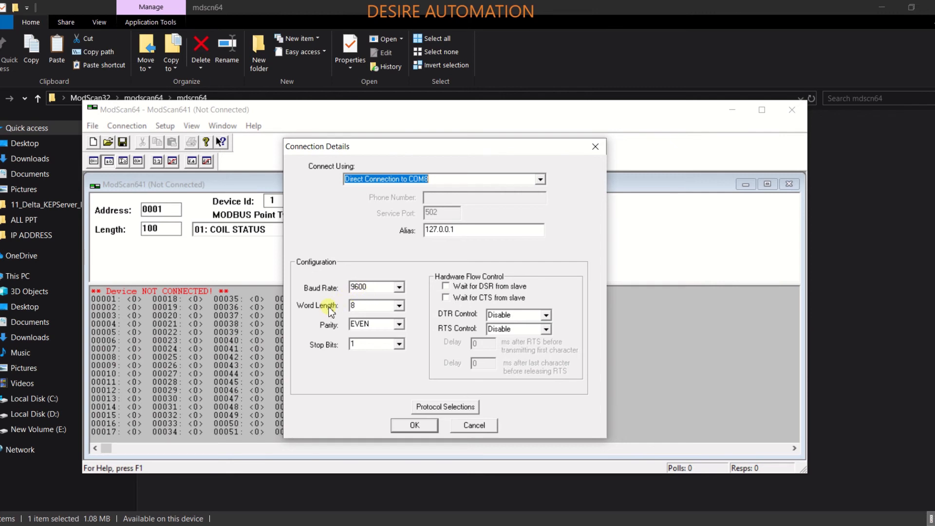
left_click(399, 305)
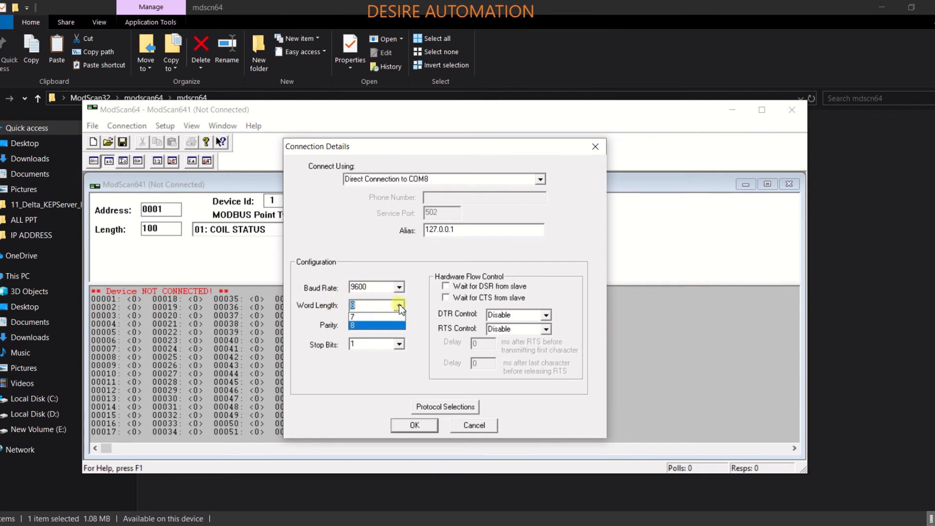
left_click(394, 317)
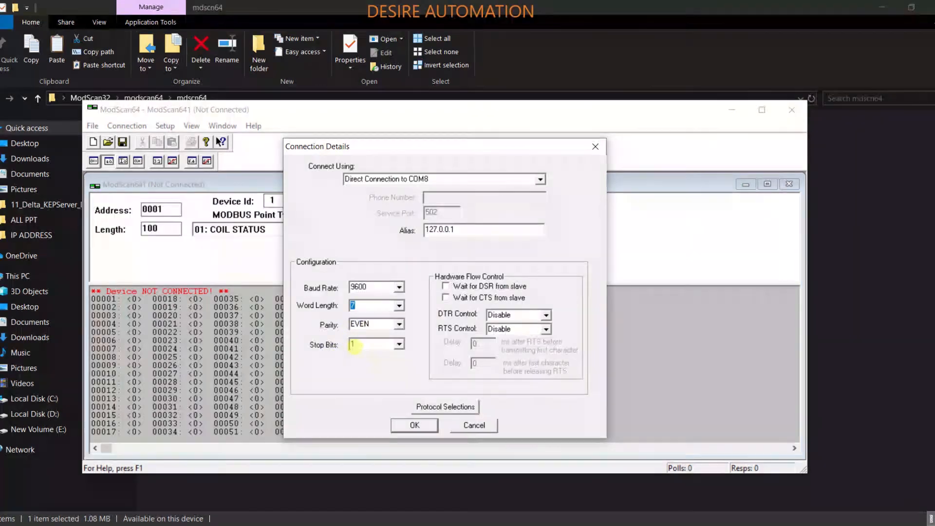
Confirm ASCII standard transmission mode in the protocol selections, connect, and dismiss the registration reminder
left_click(431, 409)
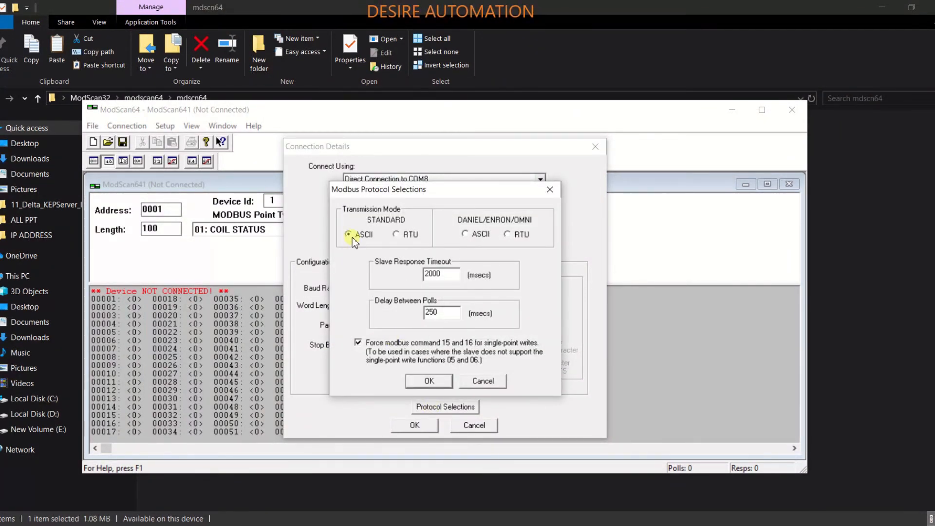
left_click(440, 380)
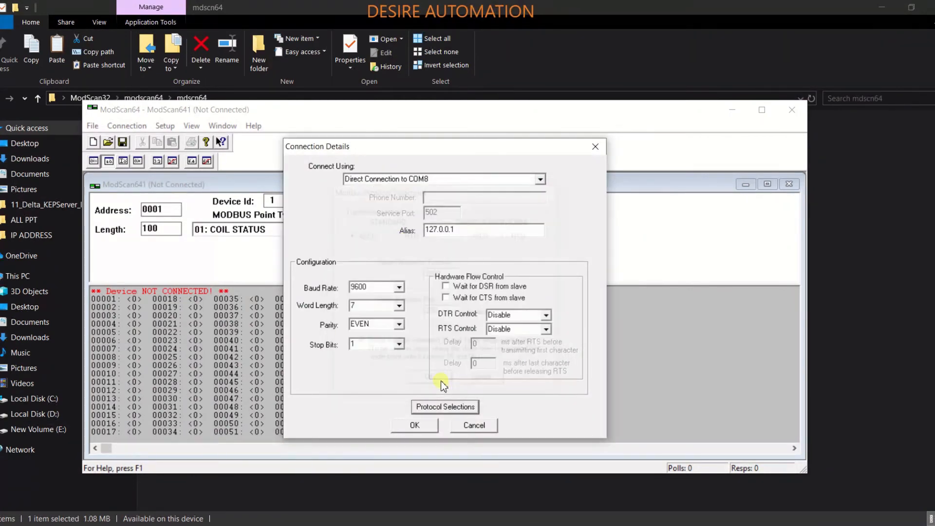
left_click(414, 426)
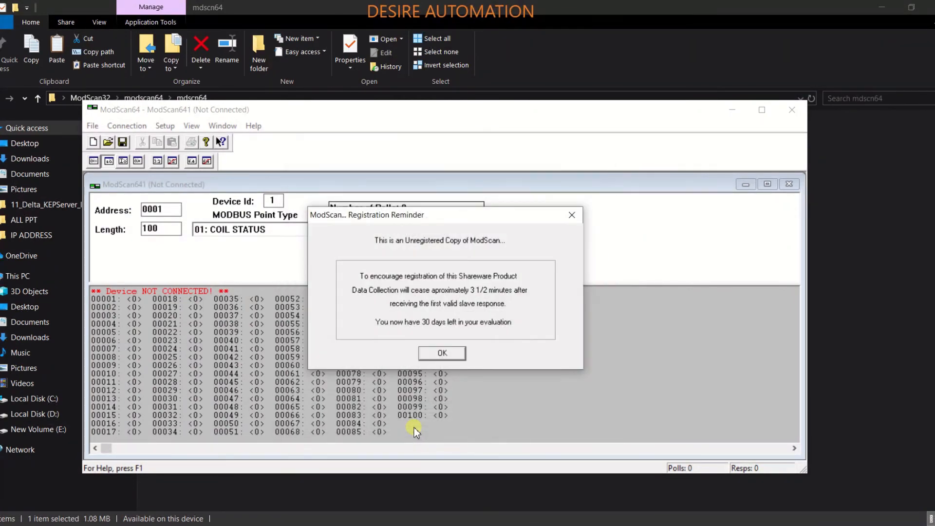
left_click(441, 350)
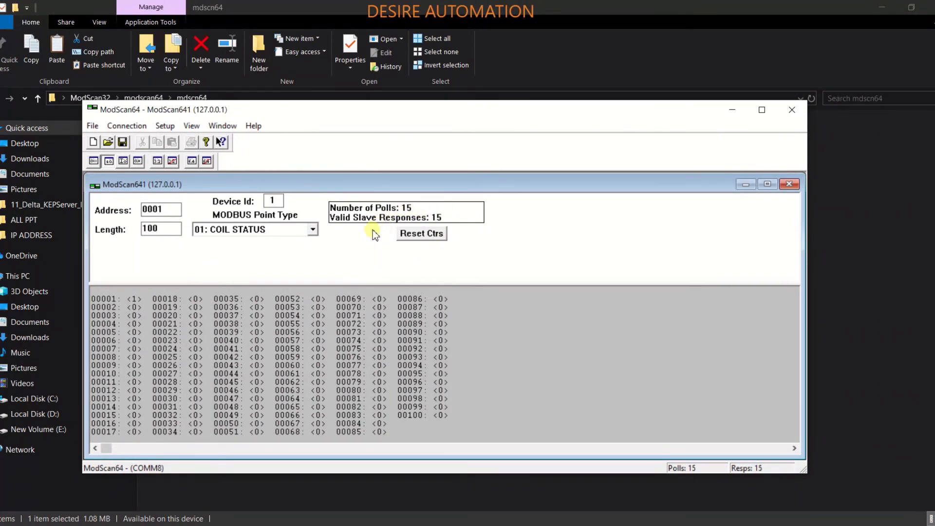
Set the scan address to 2049 and the length to 10
left_click(164, 209)
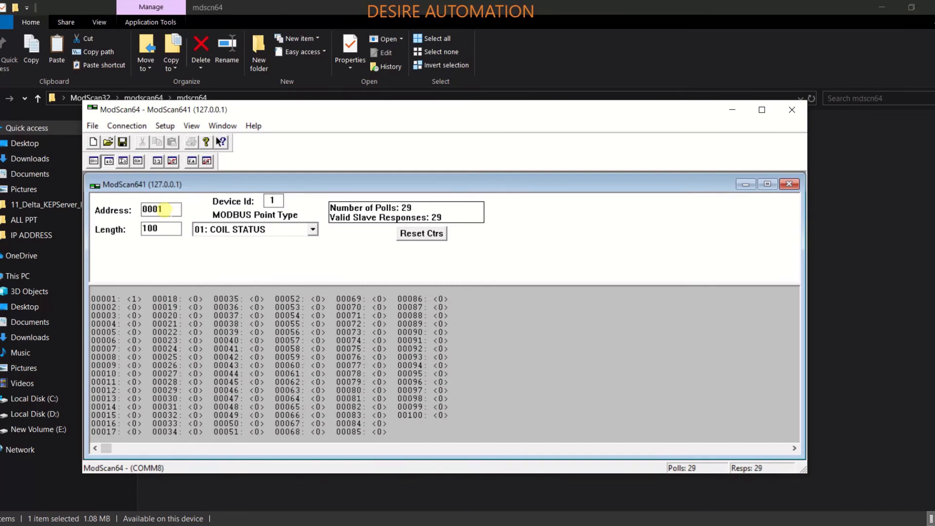
left_click_drag(163, 209, 107, 218)
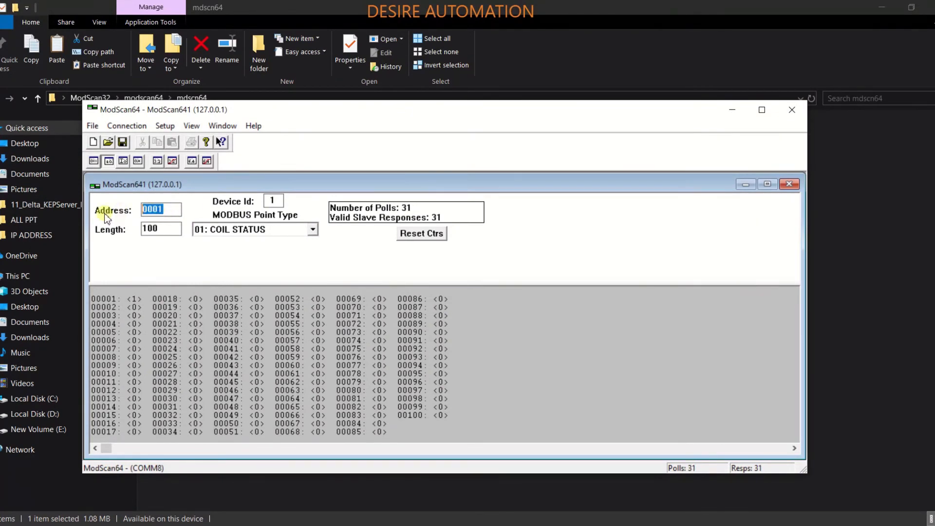
type("2049")
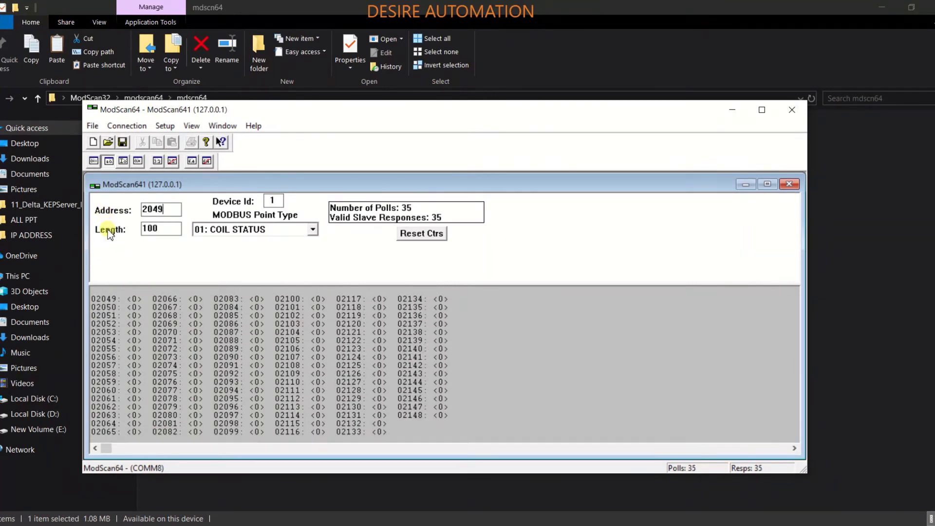
left_click(151, 228)
key("BackSpace")
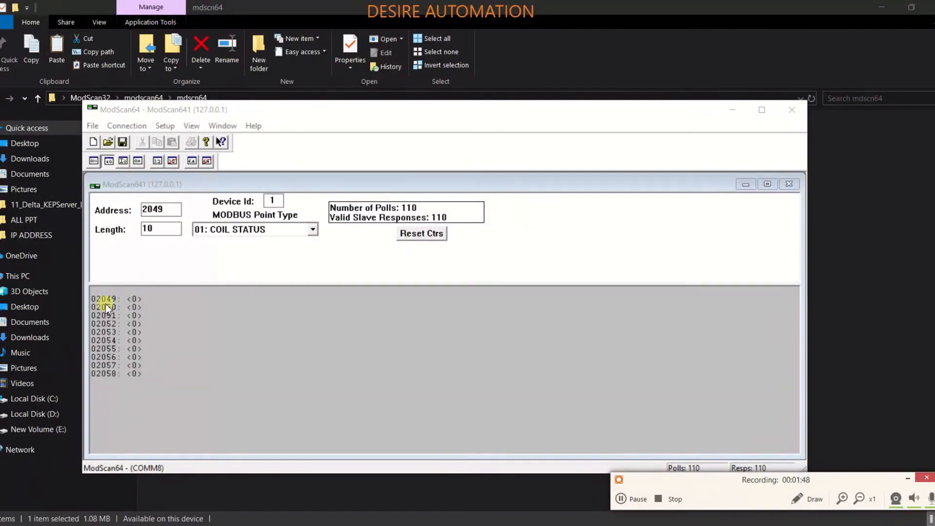
Write coil 2049 to On
double_click(132, 299)
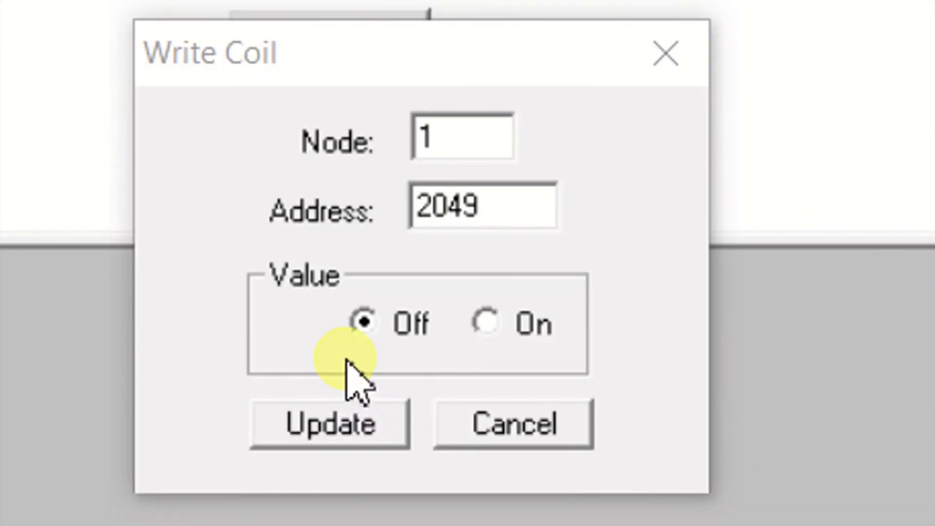
left_click(487, 324)
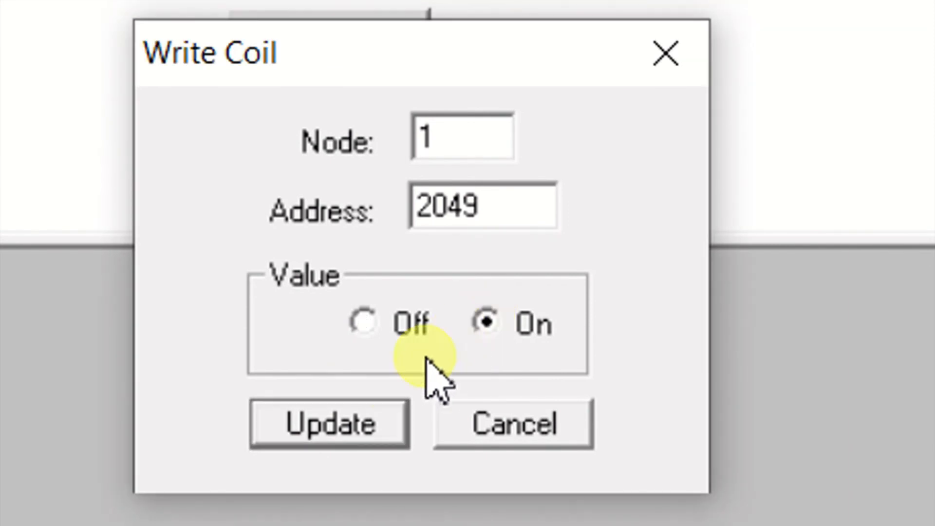
left_click(358, 419)
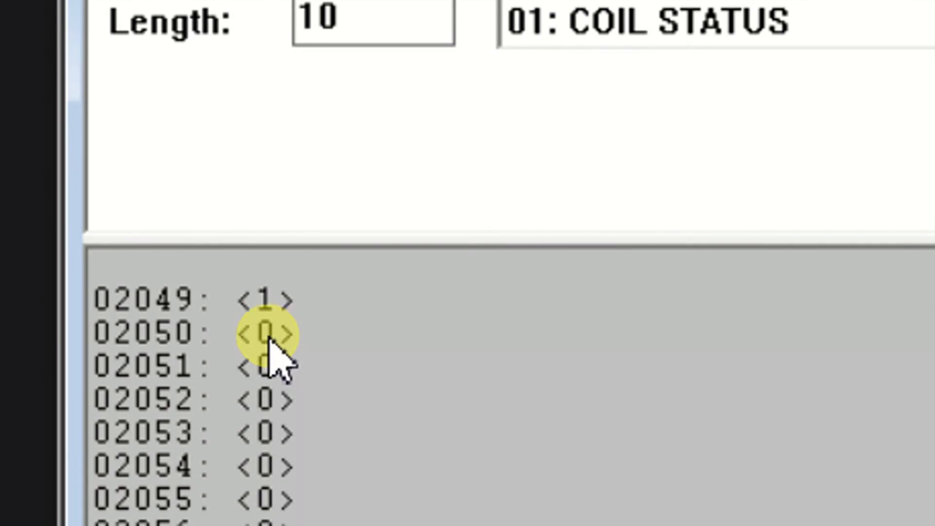
Write coil 2050 to On
double_click(267, 333)
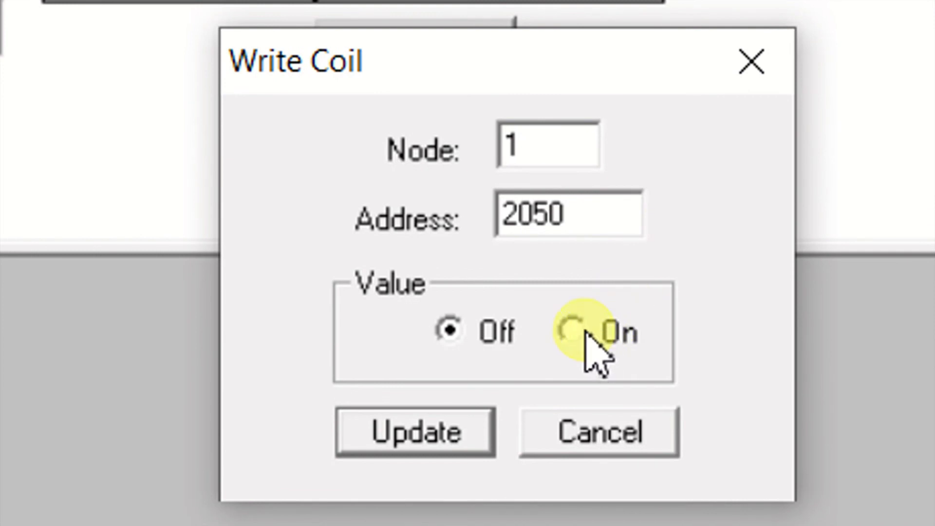
left_click(532, 224)
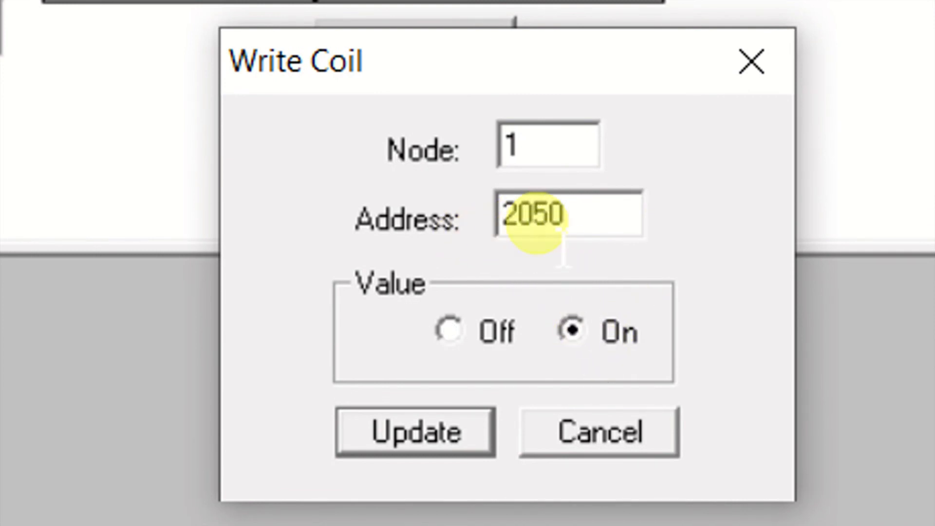
left_click(568, 331)
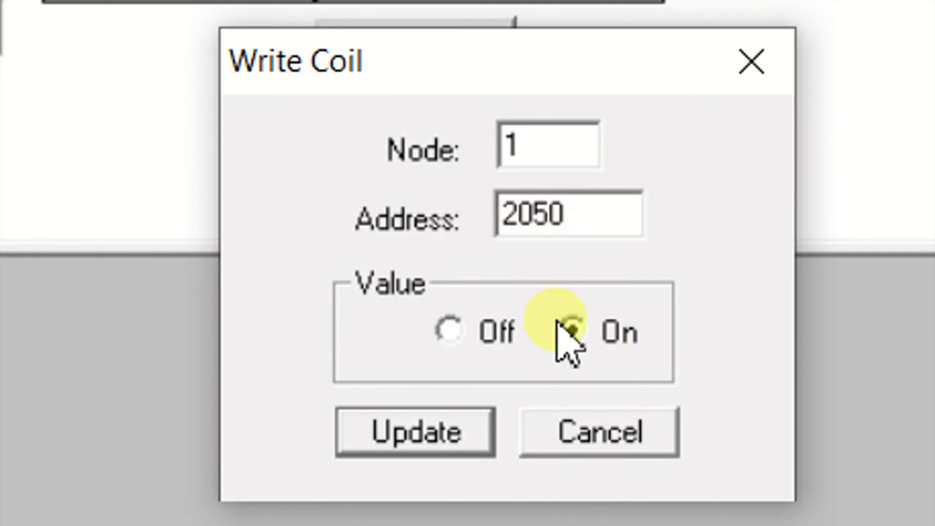
left_click(441, 439)
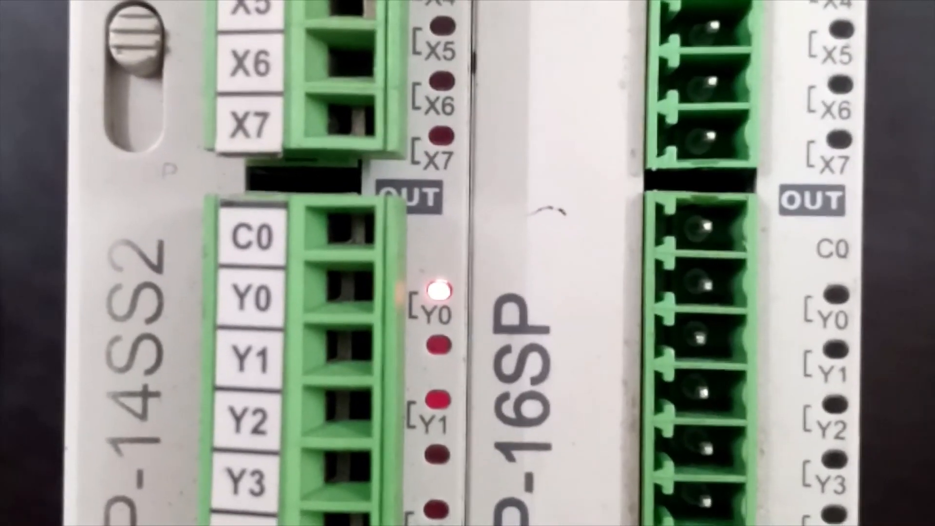